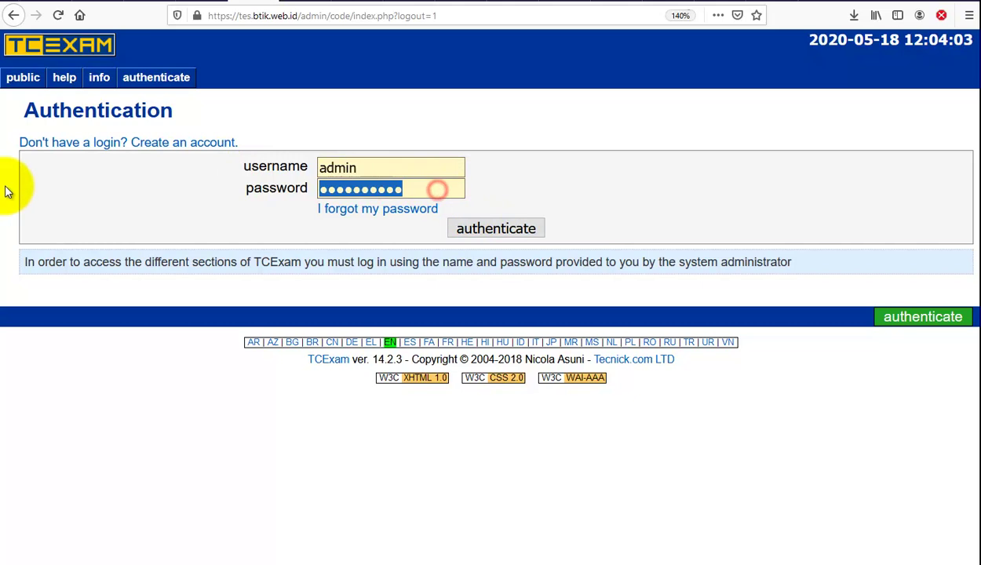
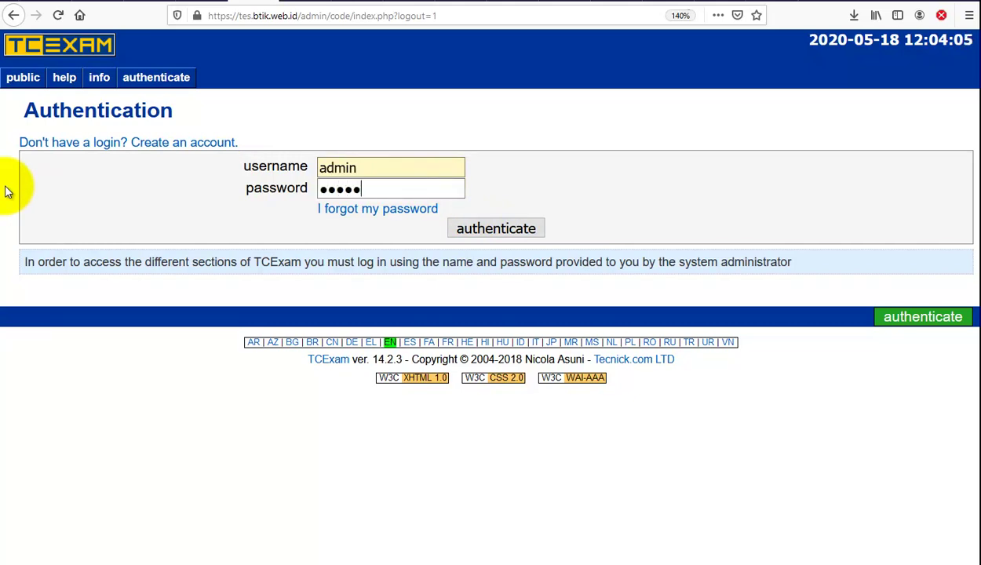
Log in as admin with the account password and dismiss Firefox's save-login prompt
key(Return)
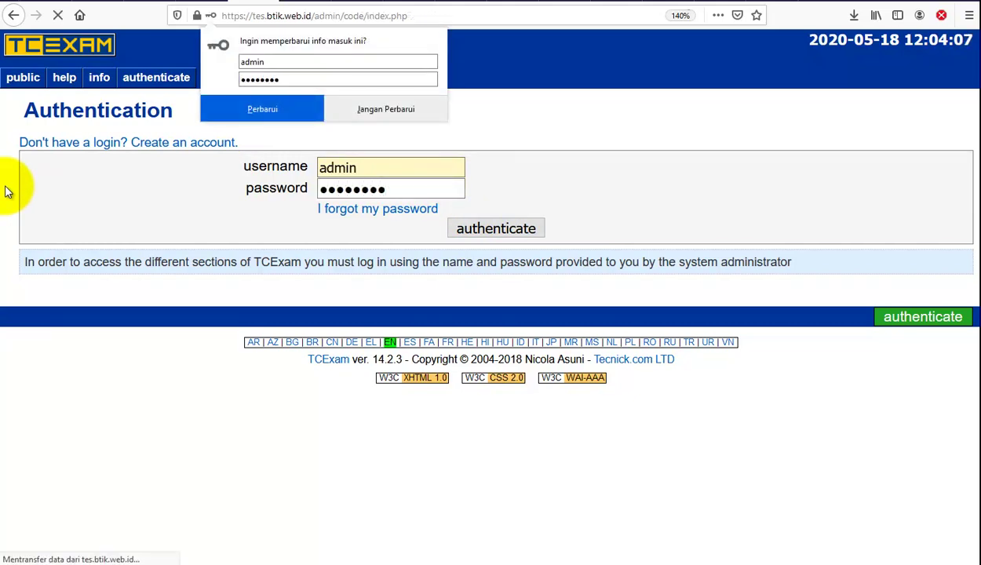
click(550, 116)
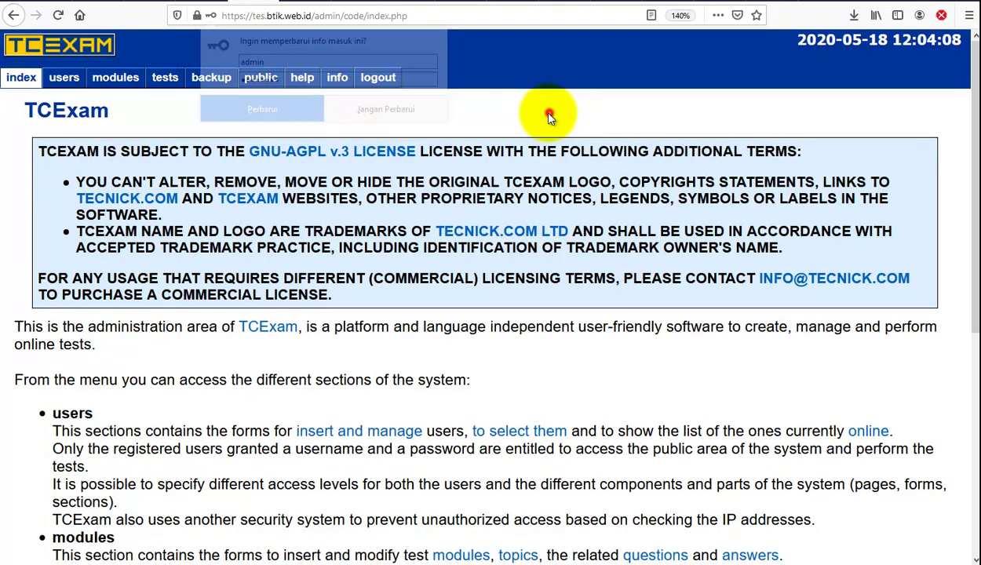
Switch the administration interface to Indonesian using the ID language link in the footer
mouse_move(71, 85)
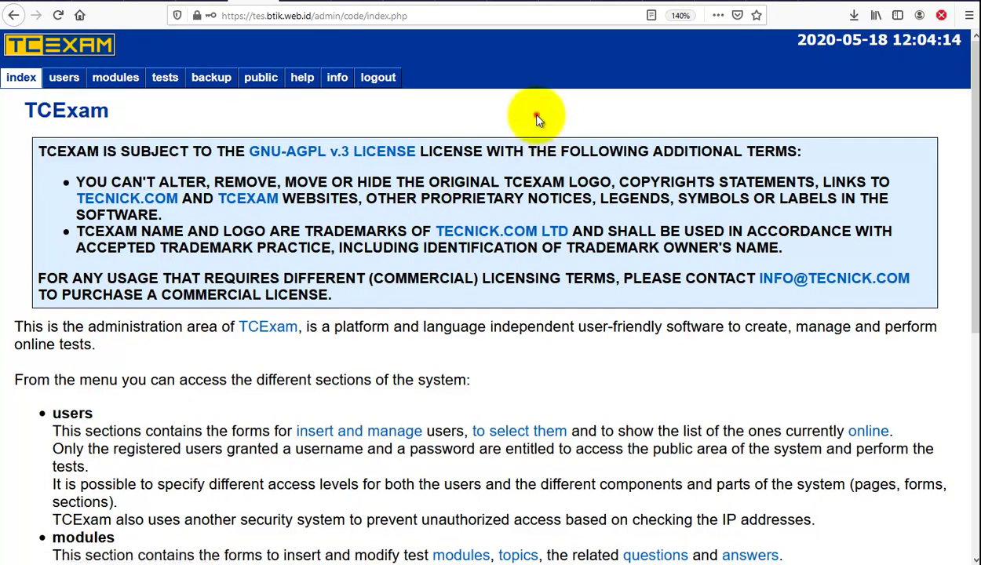
scroll(408, 416, down, 5)
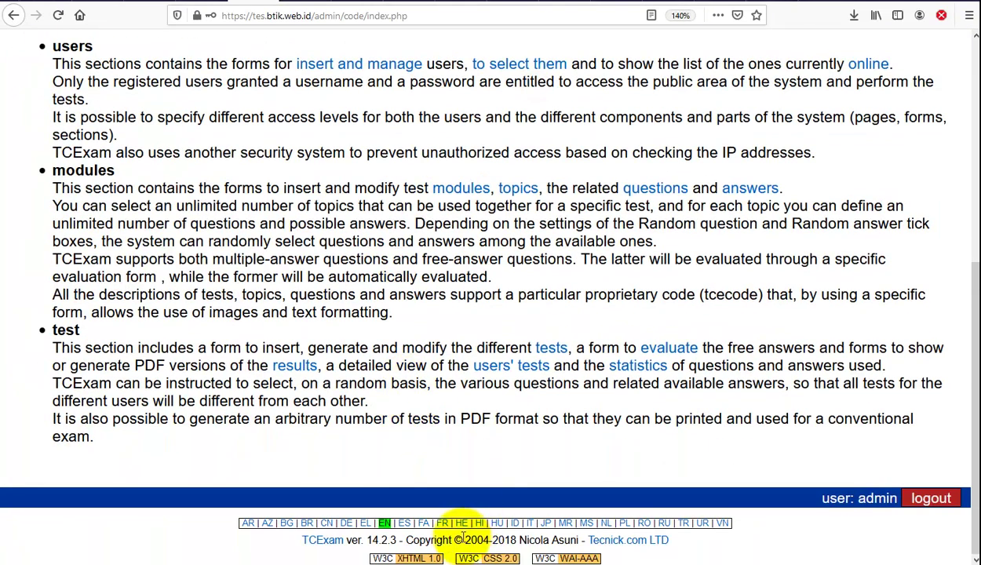
click(514, 523)
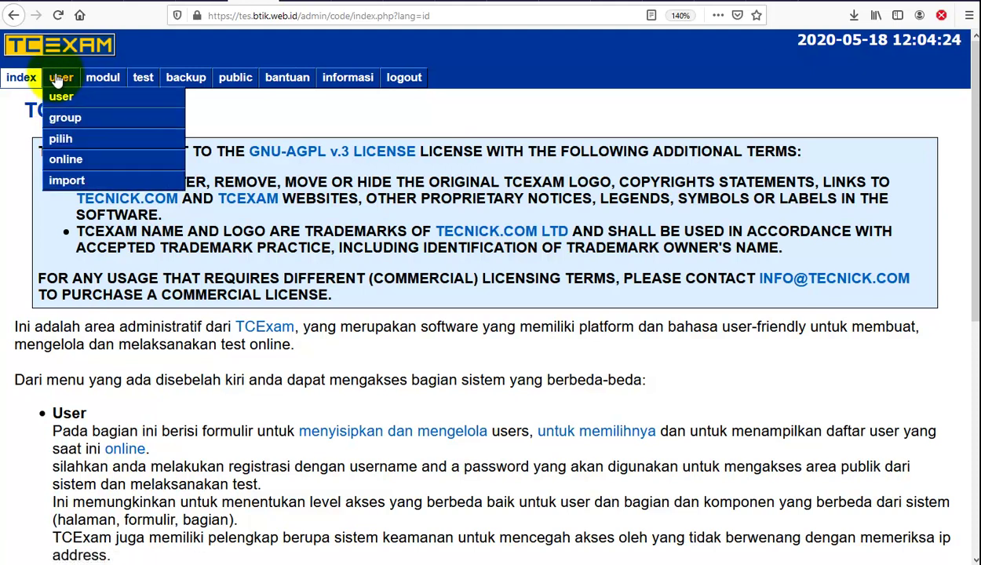
Export the user list from the user selection page as a TSV file
click(61, 141)
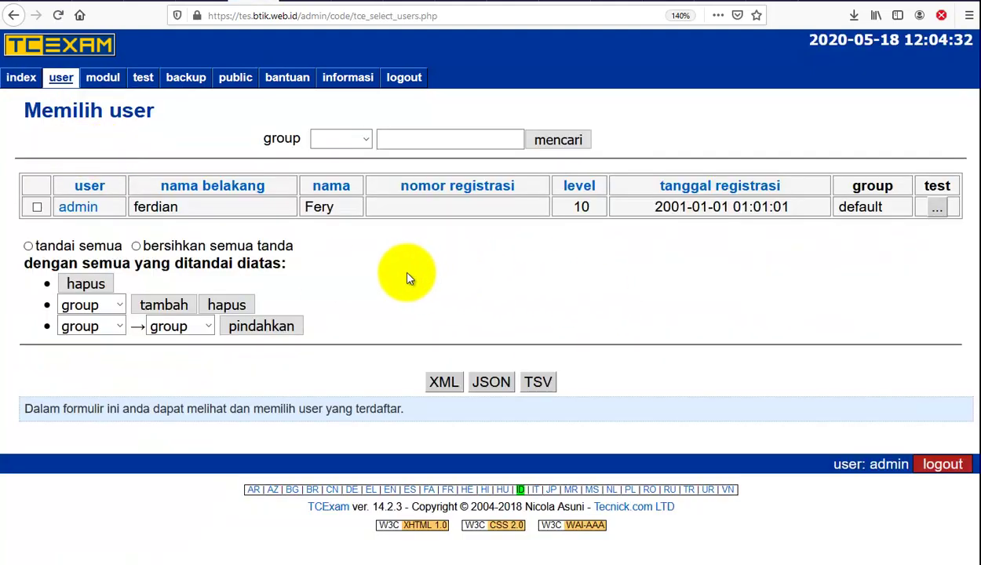
click(539, 384)
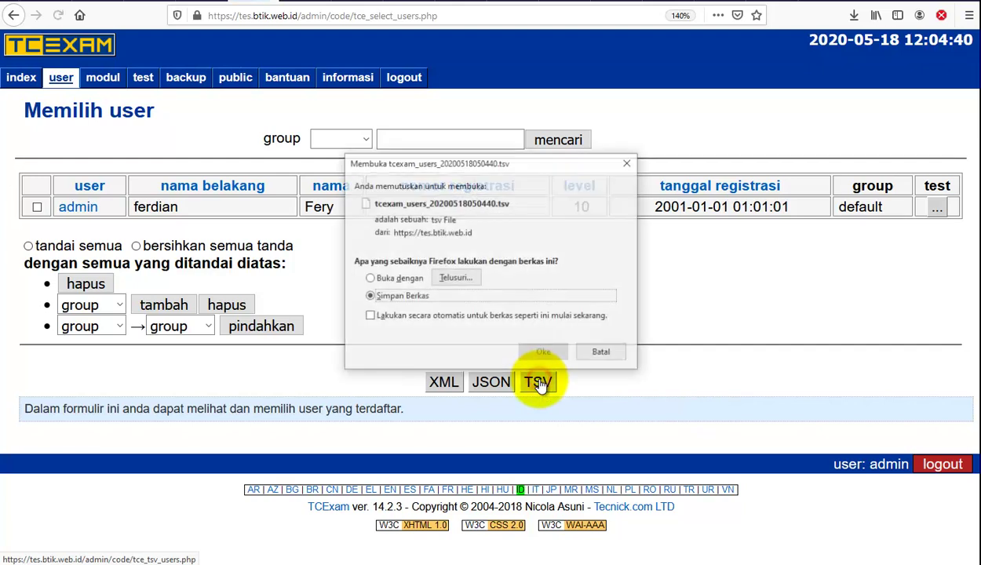
click(543, 353)
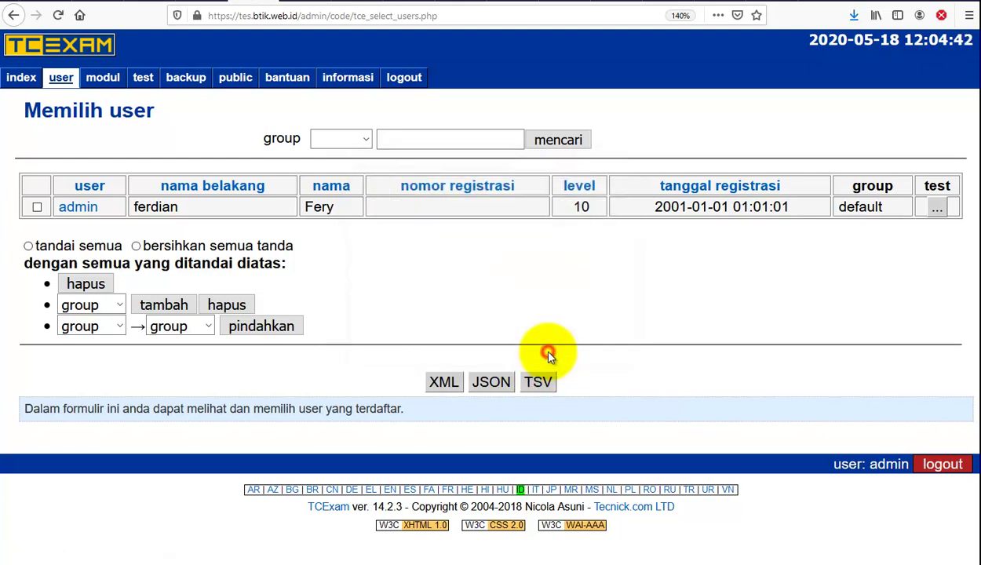
Open the downloaded tcexam_users_20200518050440.tsv in Excel without making it the default
click(853, 16)
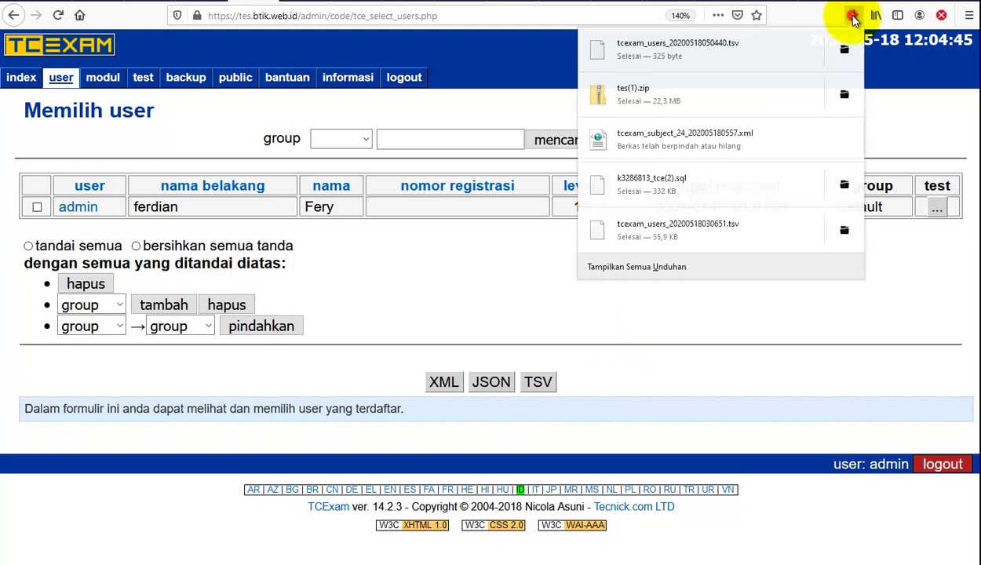
click(734, 46)
click(415, 365)
click(436, 186)
Widen columns E, I and O to show the registration date, birthdate and OTP key in full
click(528, 402)
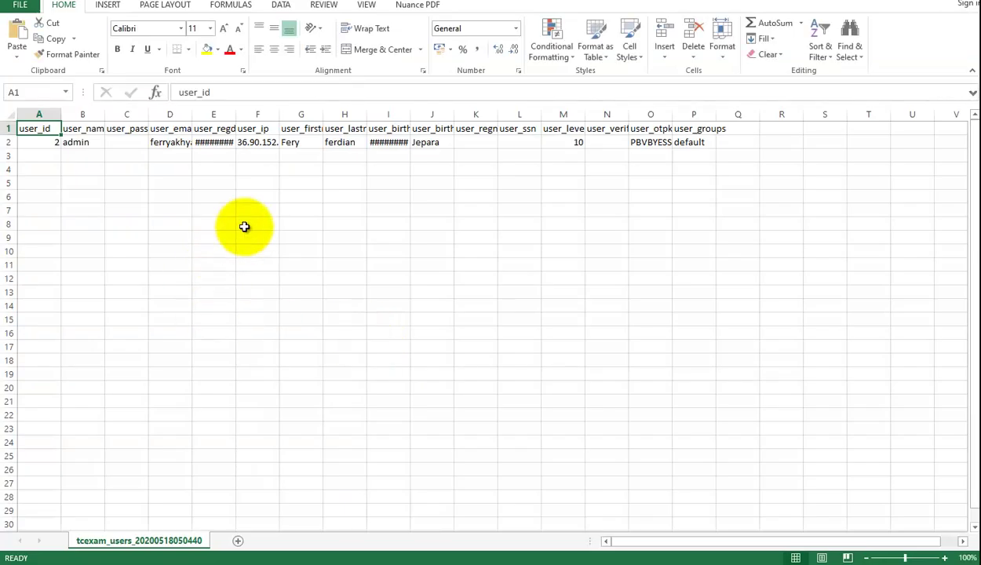
click(247, 223)
drag(235, 114, 295, 116)
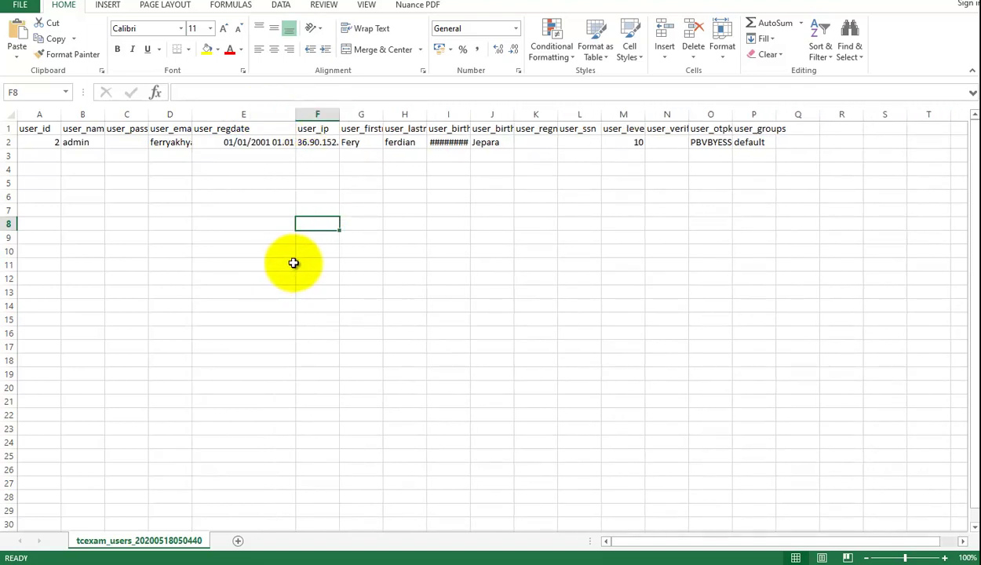
drag(470, 114, 503, 113)
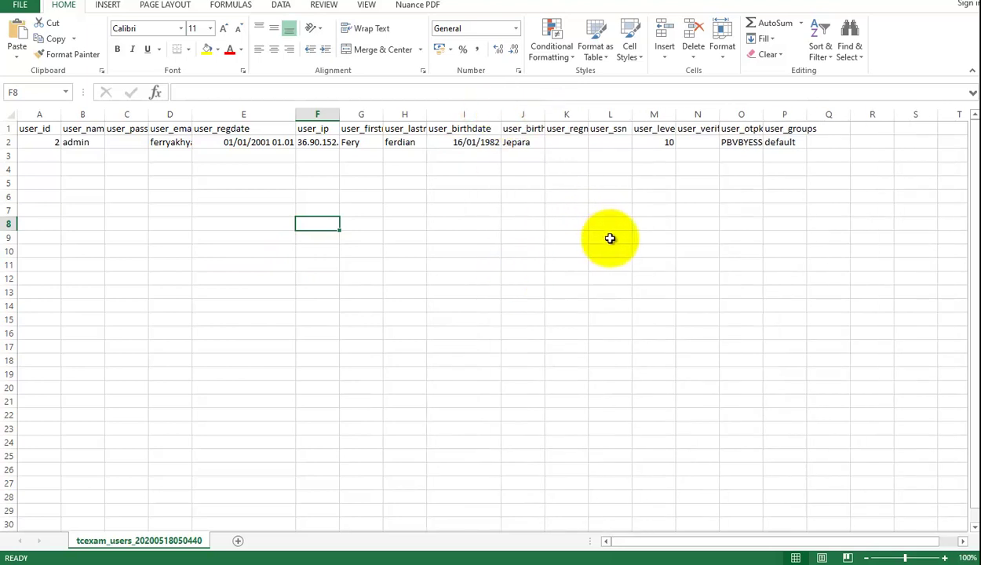
drag(762, 112, 826, 116)
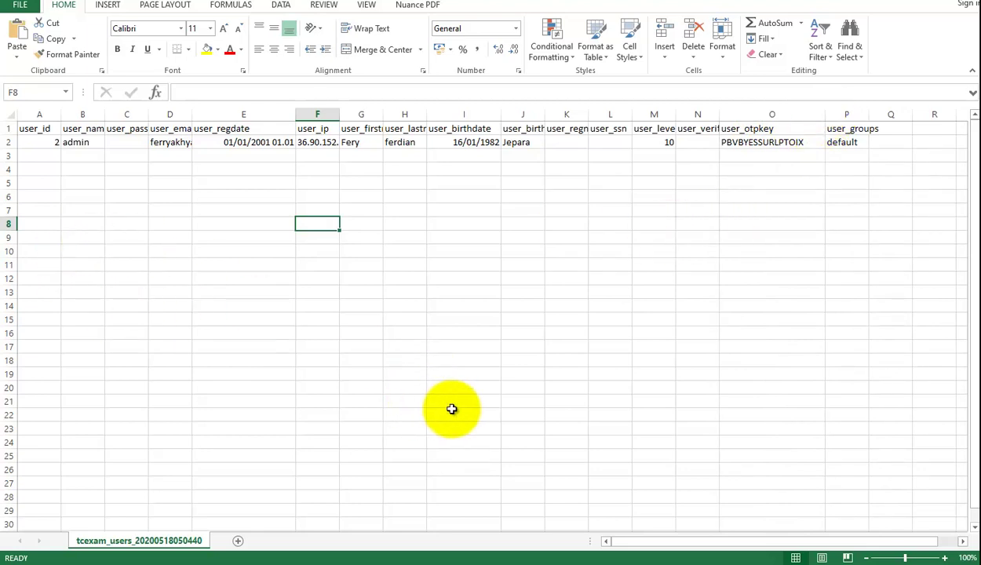
mouse_move(647, 559)
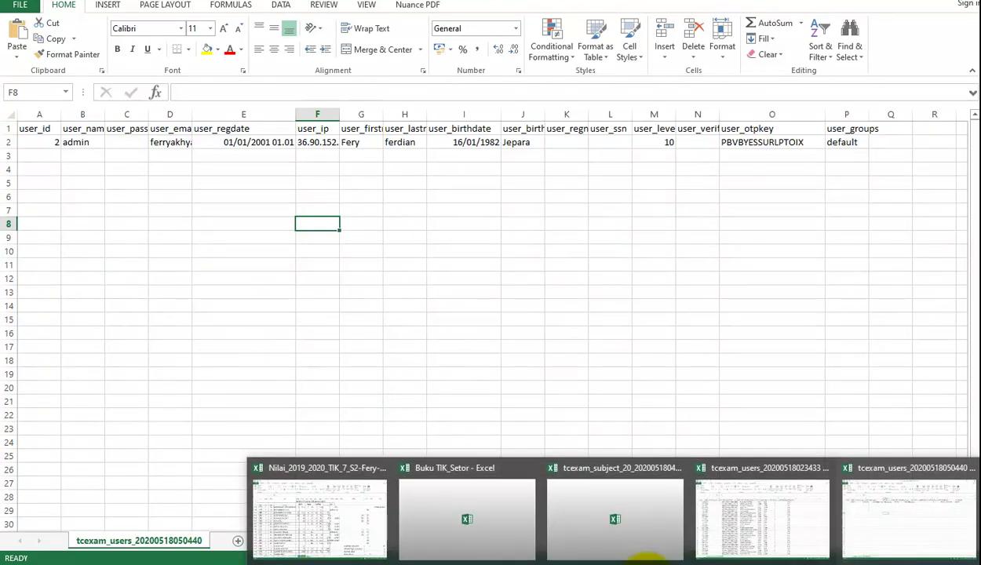
click(750, 514)
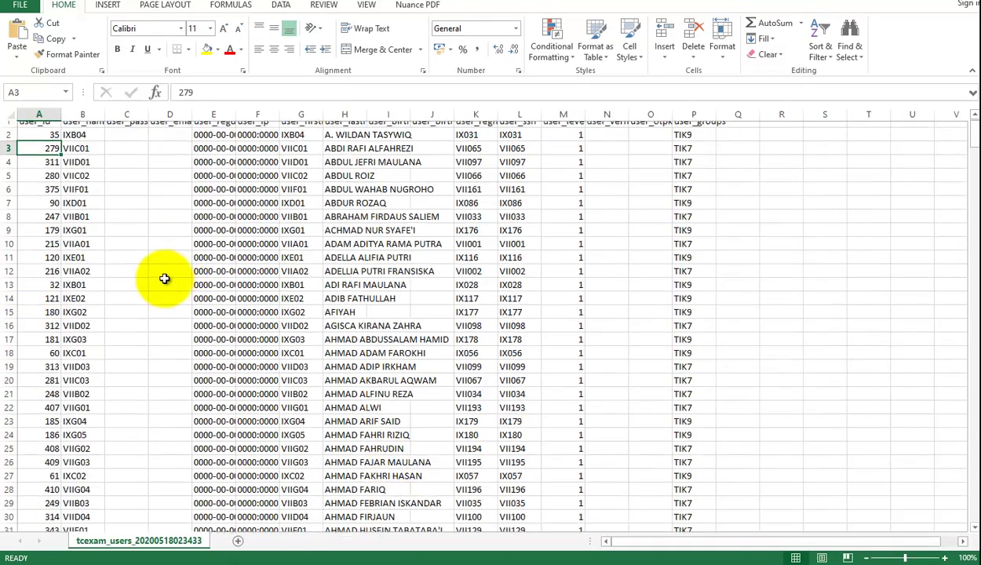
click(35, 142)
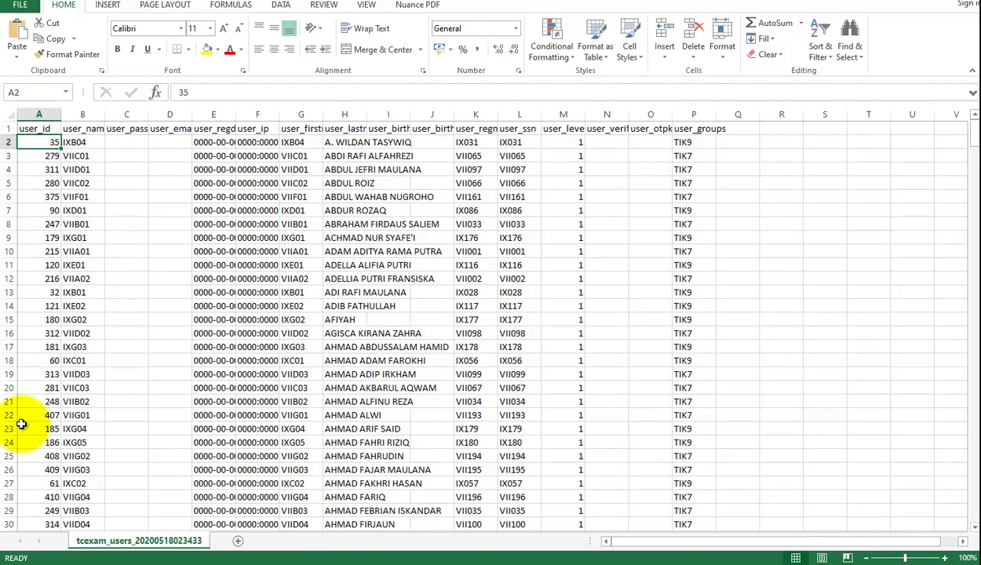
key(shift+Right)
key(shift+Right)
key(shift+Right)
key(shift+Right)
key(shift+Right)
key(shift+Right)
key(shift+Right)
key(shift+Right)
key(shift+Right)
key(shift+Right)
key(shift+Right)
key(shift+Right)
key(shift+Right)
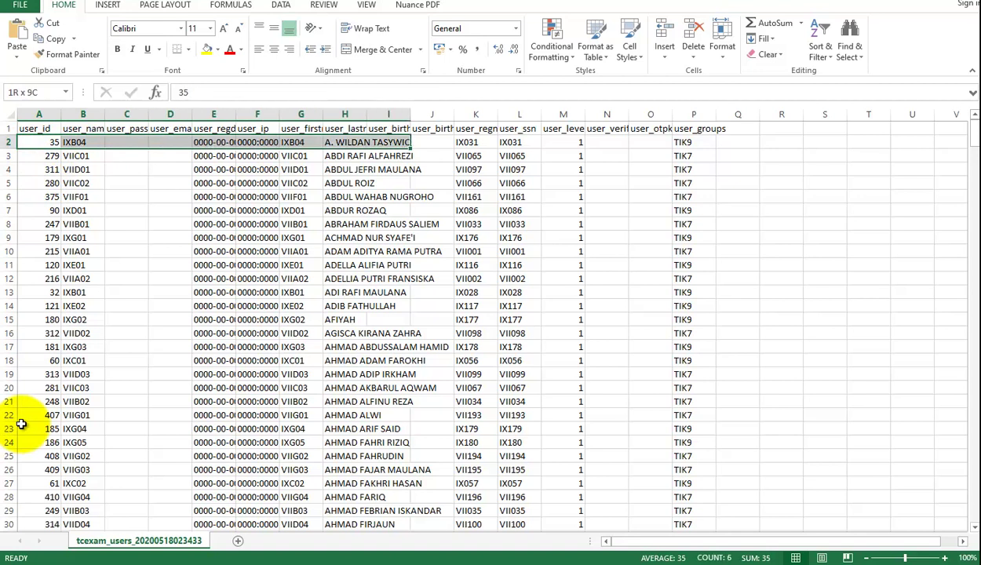
key(shift+Right)
key(shift+Right)
key(shift+Left)
key(ctrl+shift+Down)
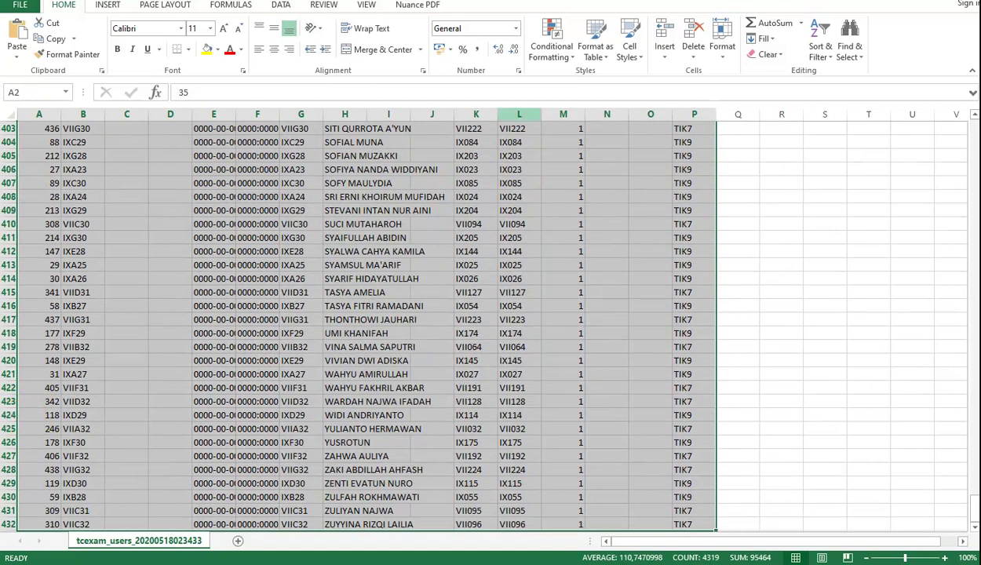
click(282, 5)
scroll(274, 226, up, 20)
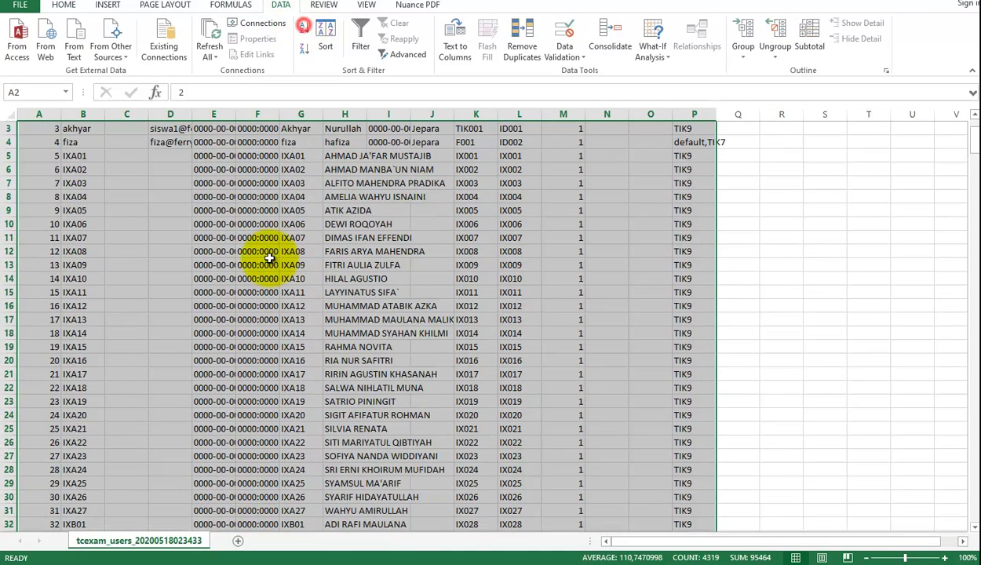
click(388, 332)
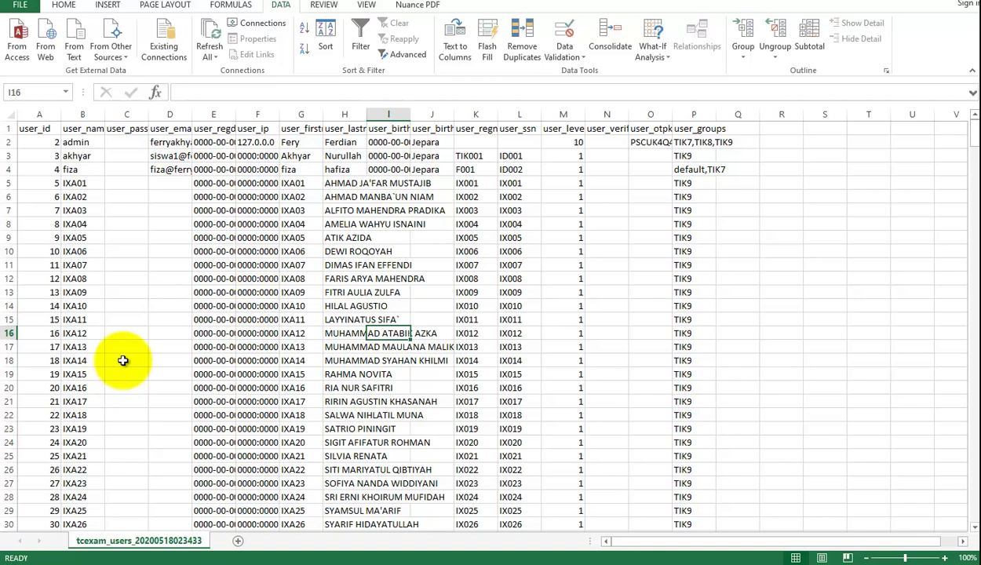
Select VIIA01 in B209 and confirm the TIK7 students run down to row 432
scroll(210, 325, down, 7)
scroll(204, 336, down, 20)
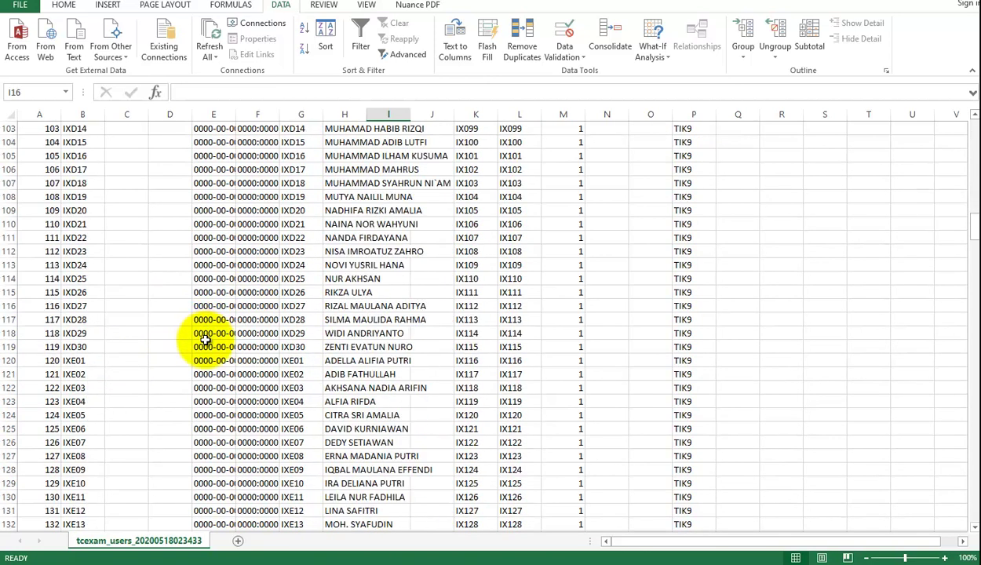
scroll(204, 340, down, 7)
scroll(204, 339, down, 15)
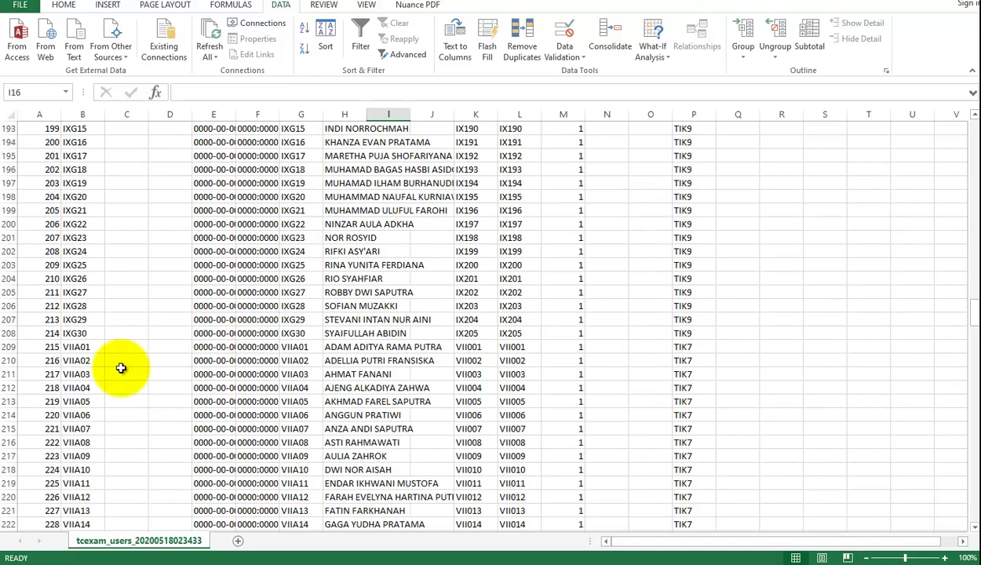
click(78, 346)
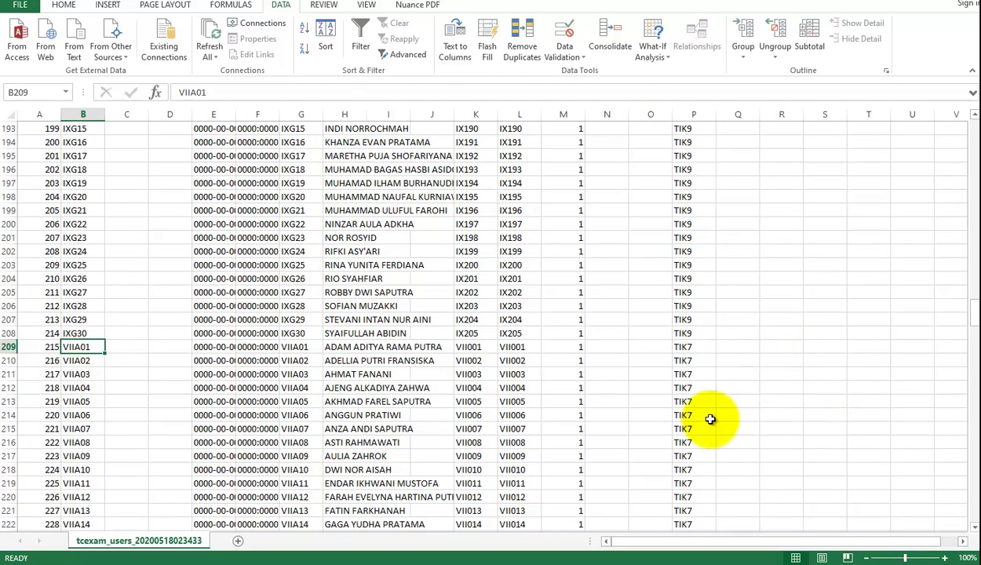
scroll(709, 423, down, 20)
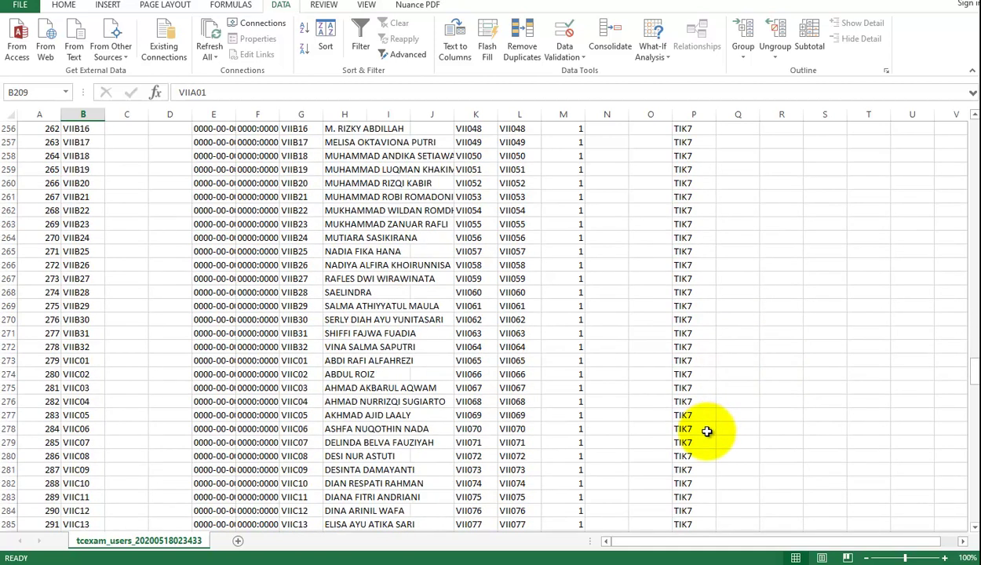
scroll(707, 431, up, 7)
click(651, 278)
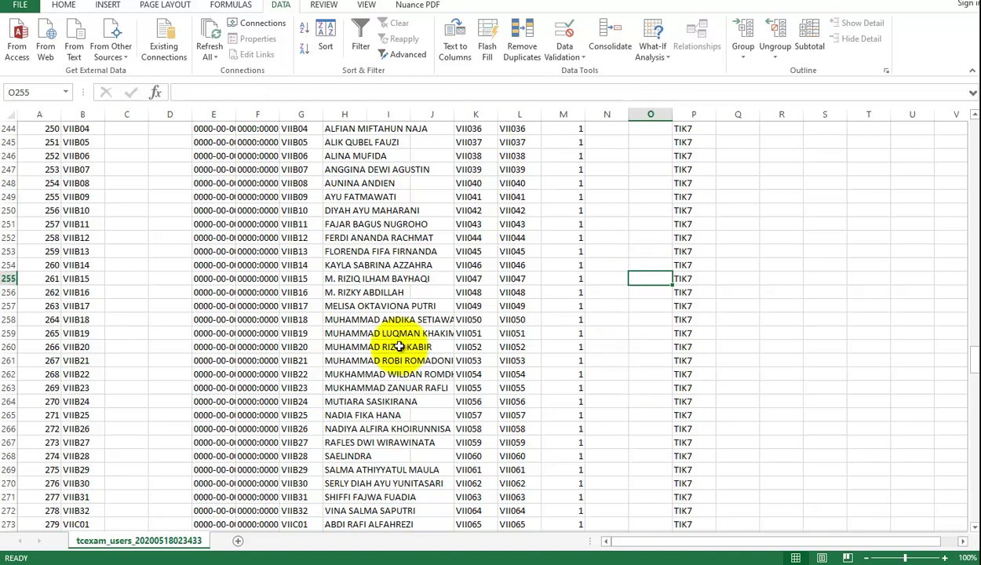
scroll(353, 321, up, 5)
scroll(93, 351, up, 4)
scroll(92, 351, up, 6)
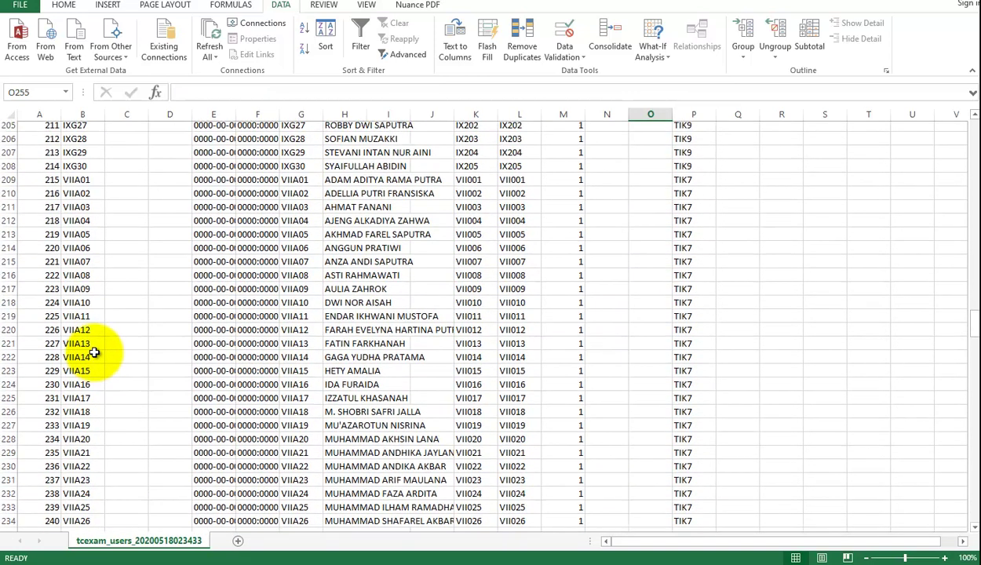
click(69, 264)
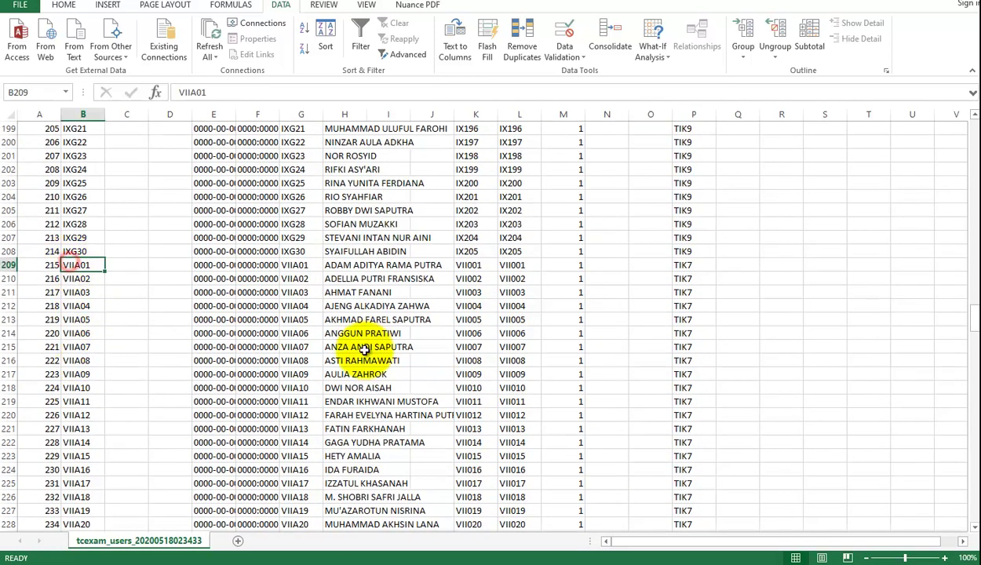
scroll(710, 400, down, 14)
scroll(716, 400, down, 20)
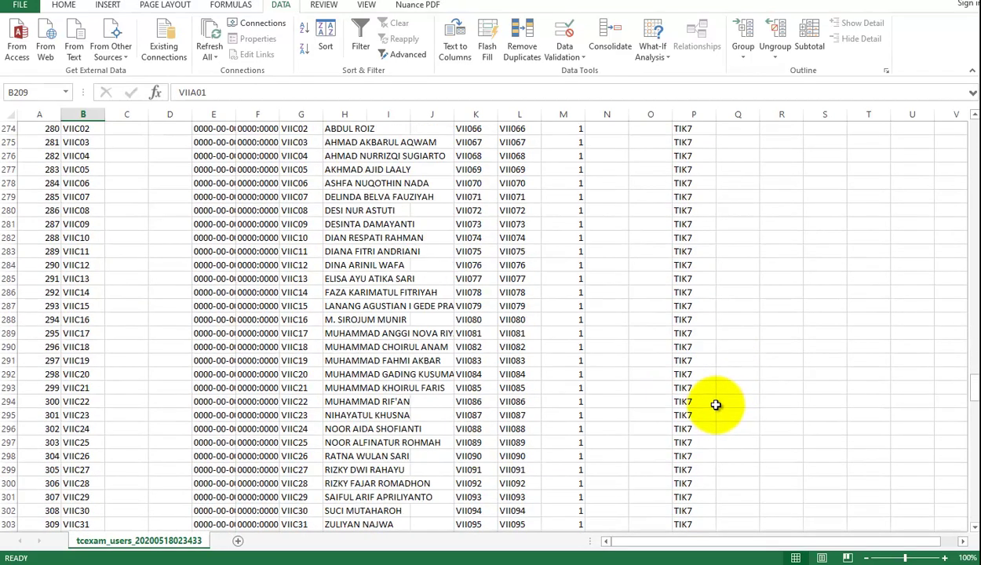
scroll(718, 405, down, 20)
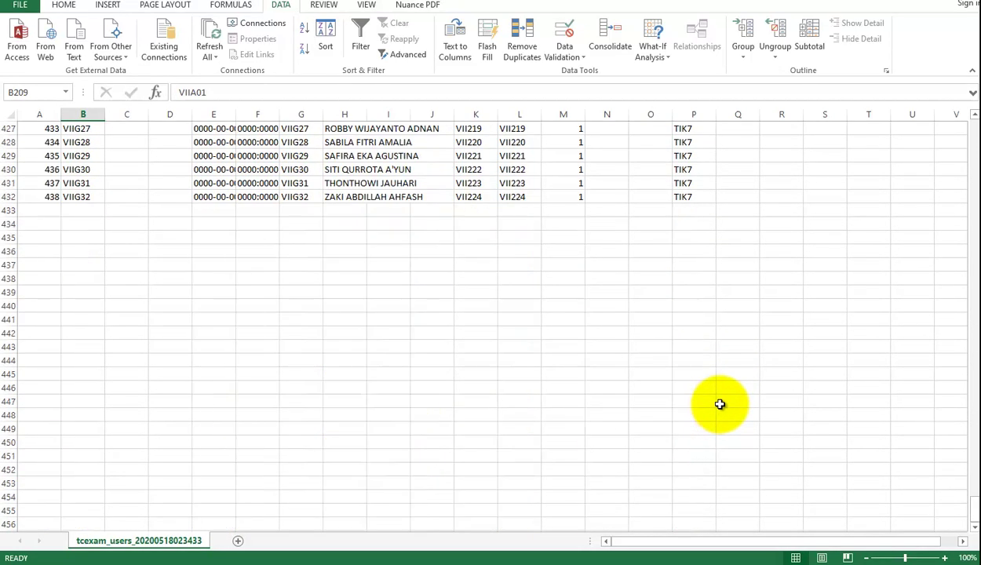
scroll(718, 403, up, 14)
shift+click(690, 401)
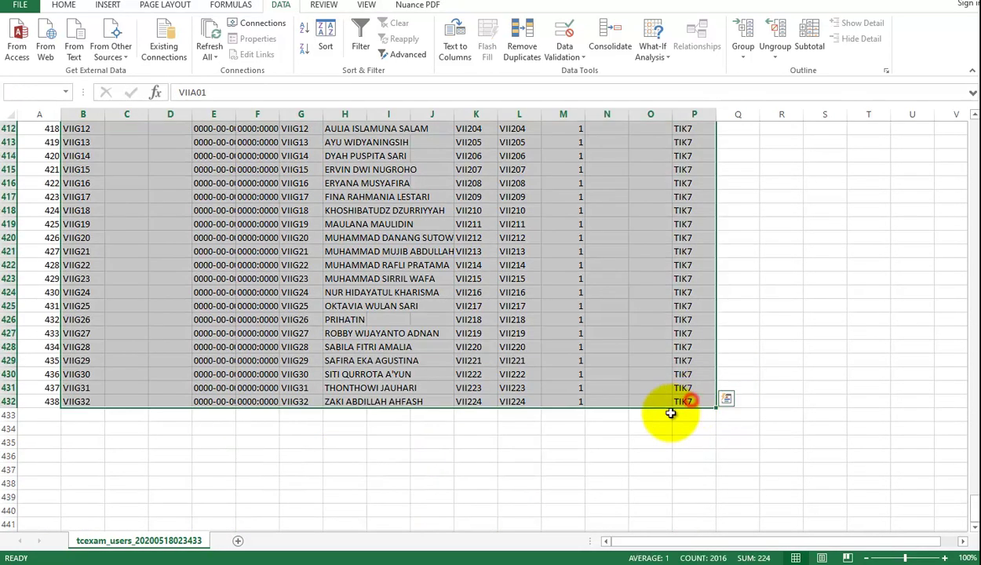
key(ctrl+c)
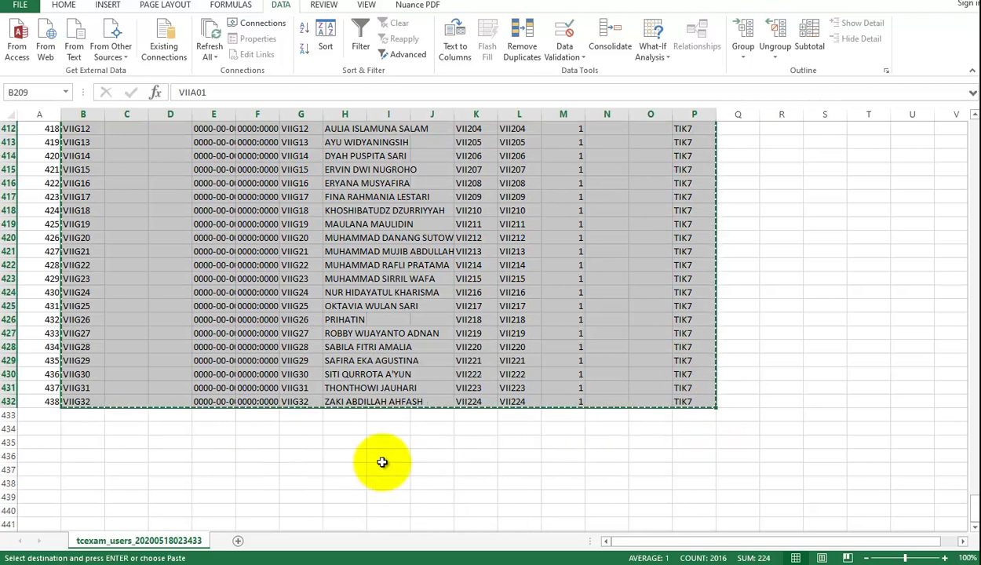
key(alt+Tab)
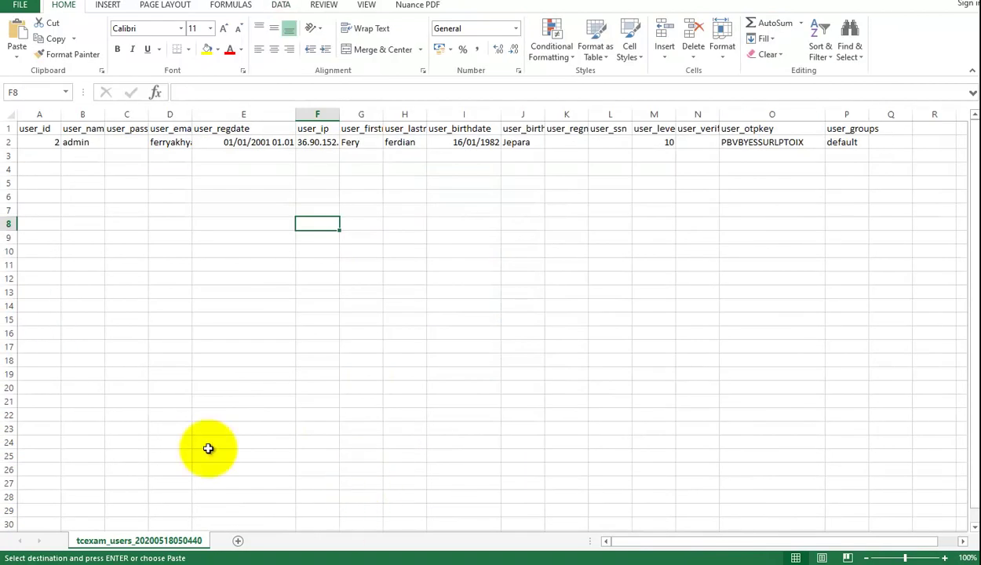
key(alt+Tab)
key(alt+Tab)
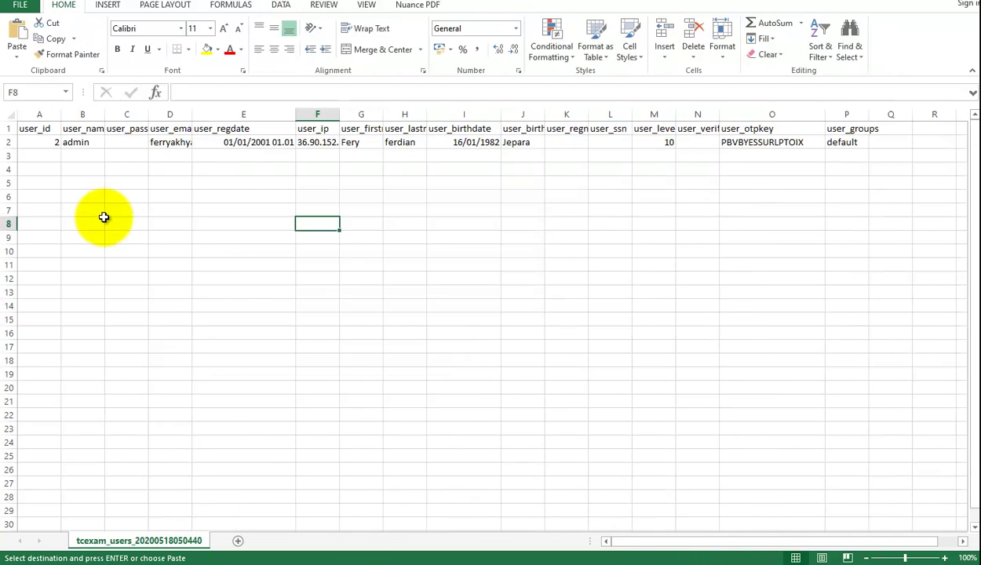
right_click(79, 156)
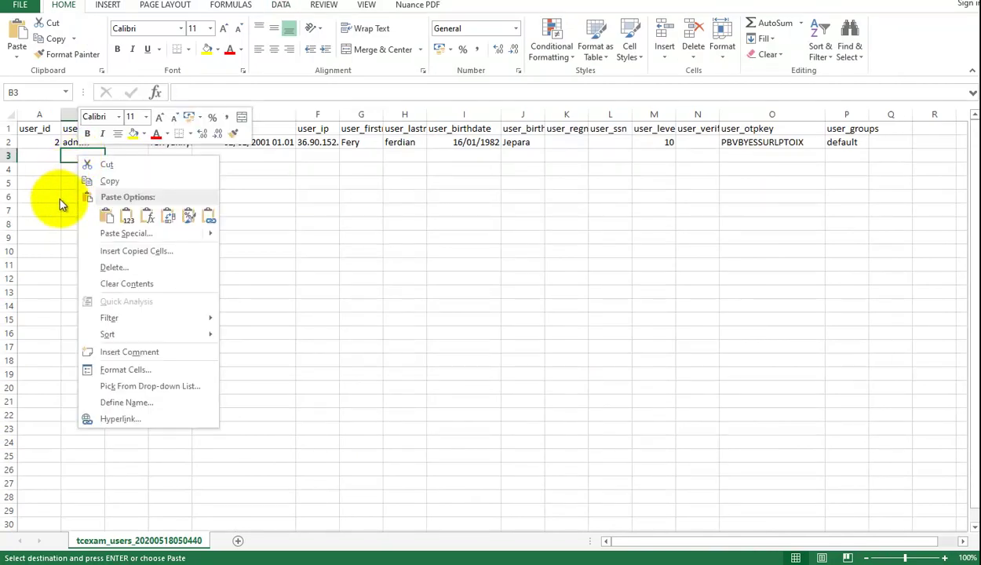
click(107, 215)
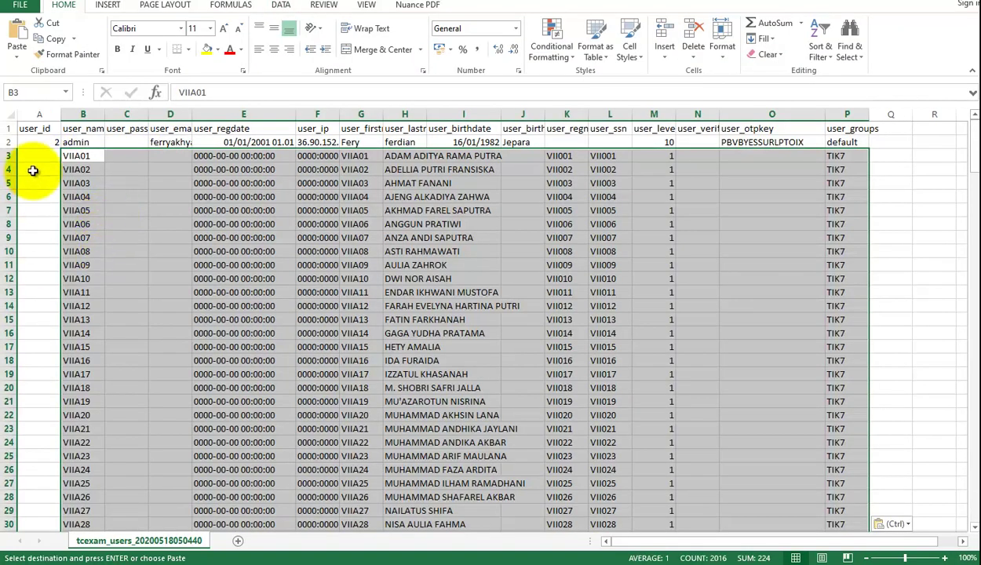
Enter 3 in A3 and fill the user_id numbering down to row 226
click(37, 156)
text(3)
key(Up)
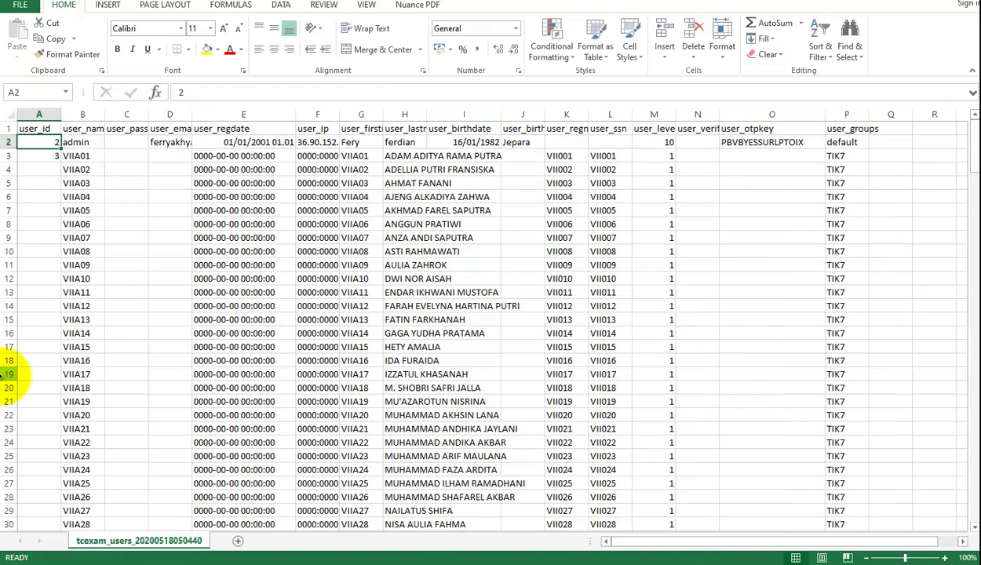
key(shift+Down)
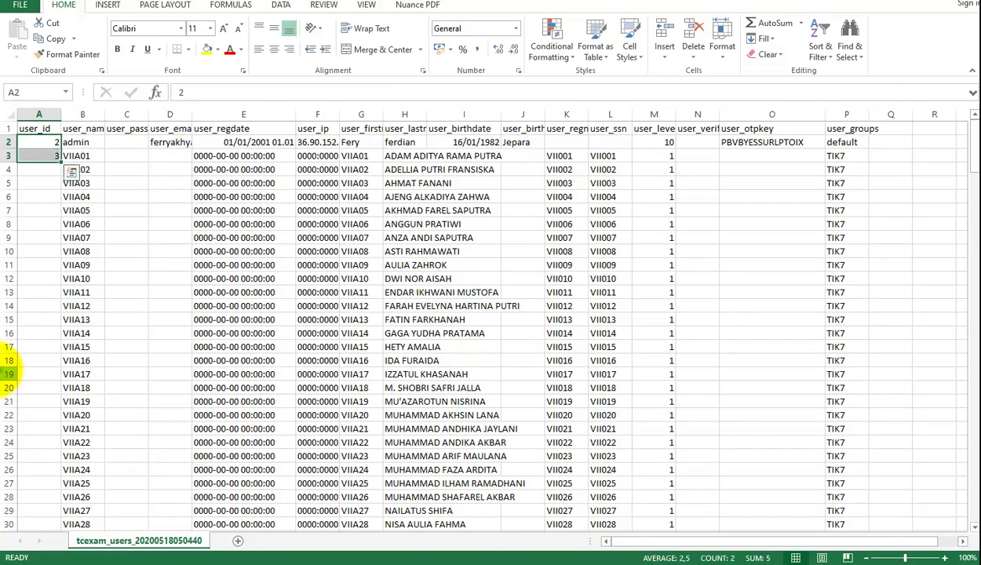
drag(60, 163, 63, 512)
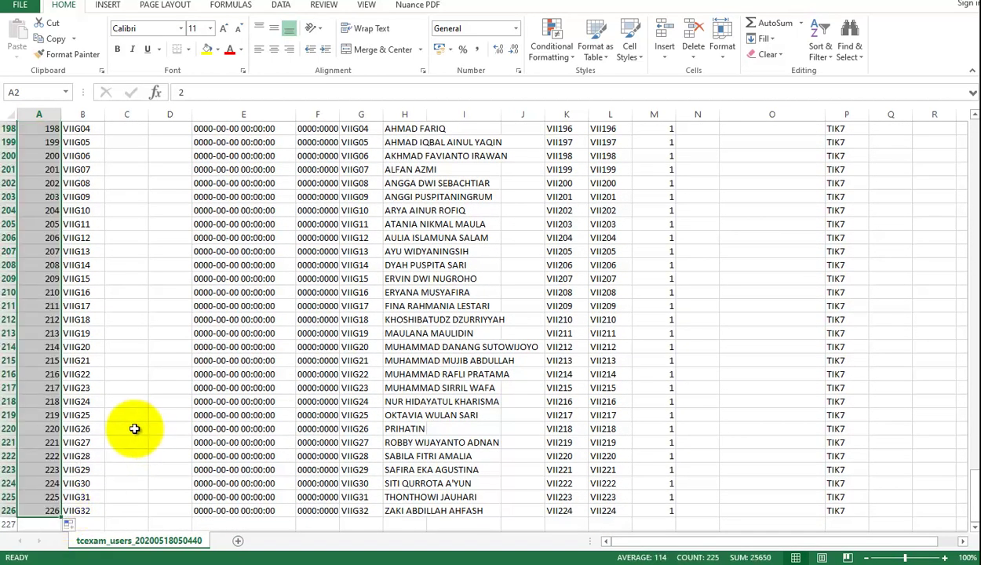
Return to the top of the sheet and move to the admin row's user_pass cell
key(ctrl+Home)
key(Right)
key(Down)
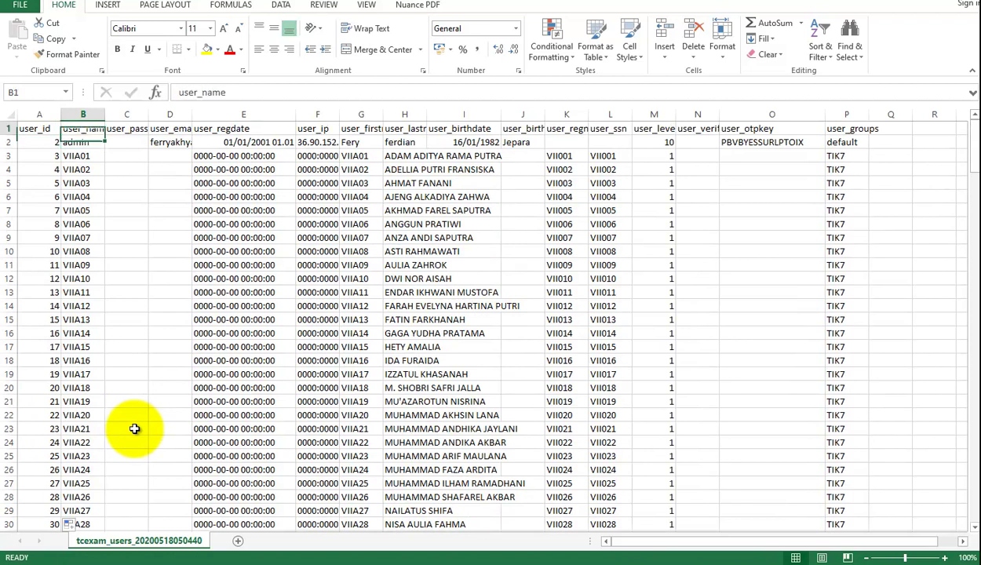
key(Right)
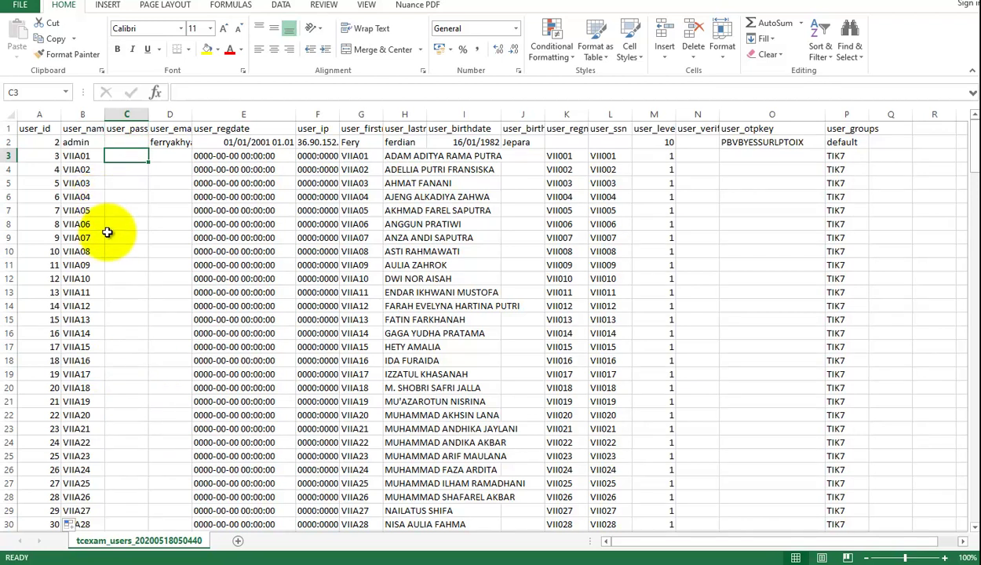
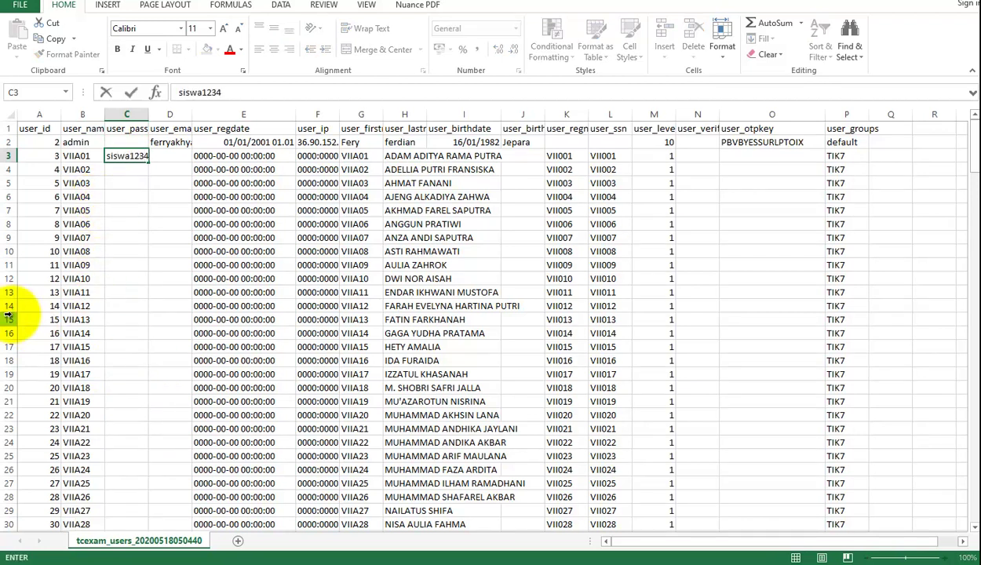
Enter the default student password in C3 and fill it down through C226
click(127, 156)
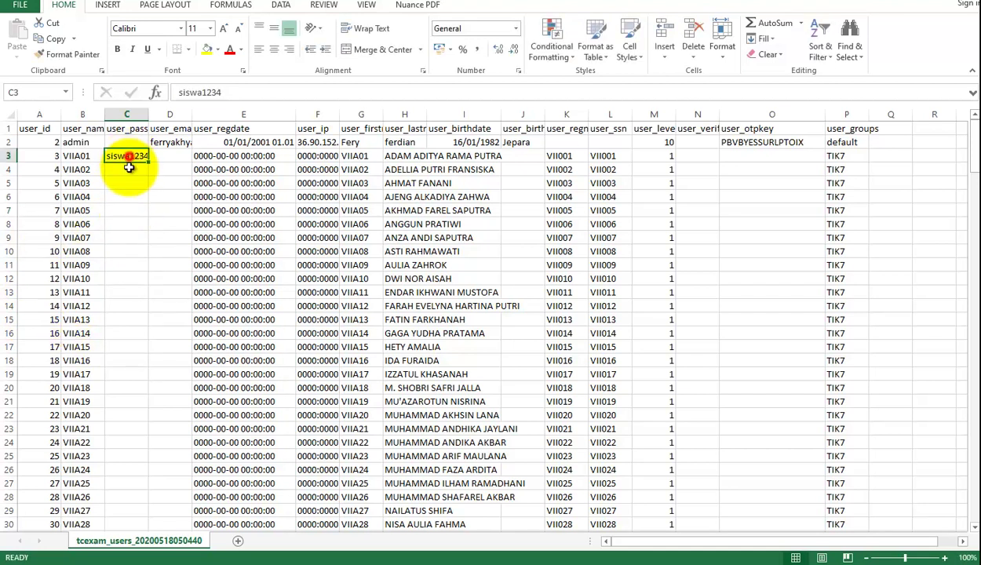
key(ctrl+c)
key(Down)
key(Return)
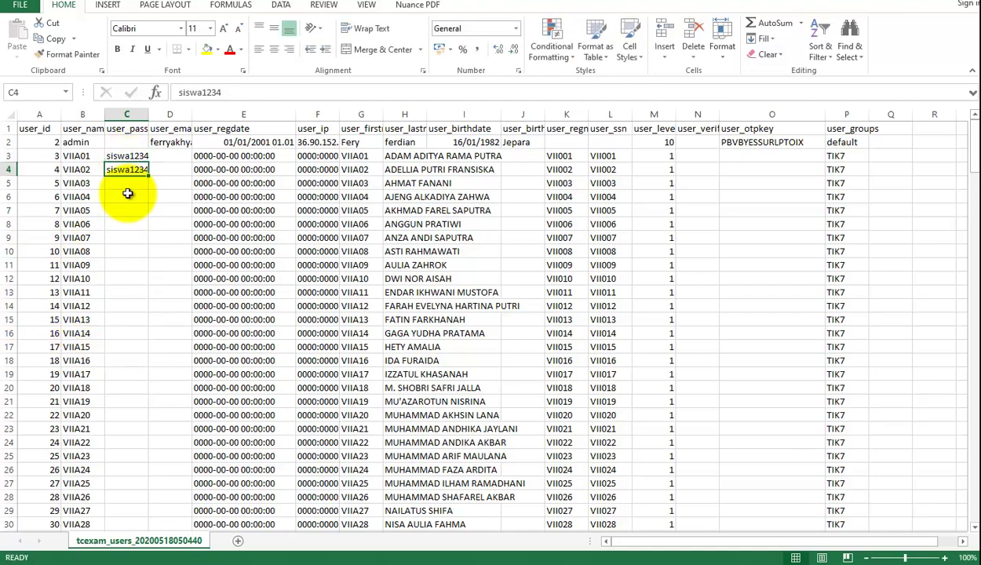
drag(128, 157, 135, 400)
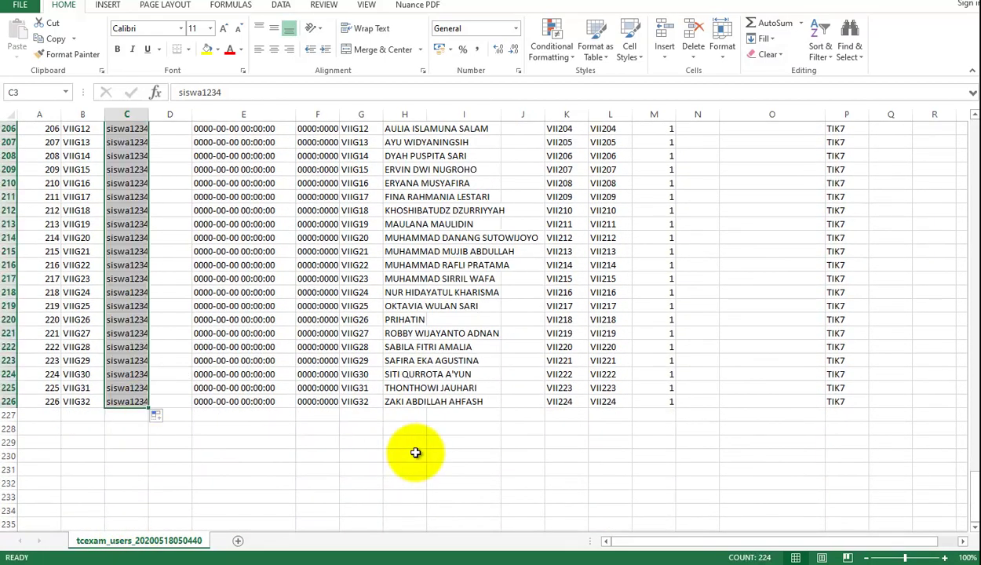
click(436, 456)
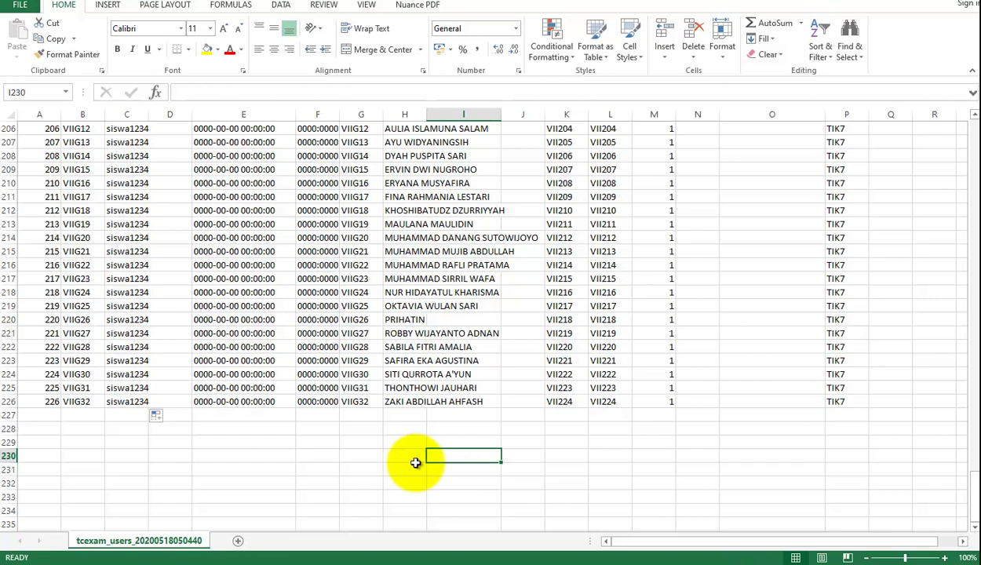
Save the sheet to Downloads as Text (Tab delimited) named tcexam_user, keeping that format
click(21, 8)
click(51, 143)
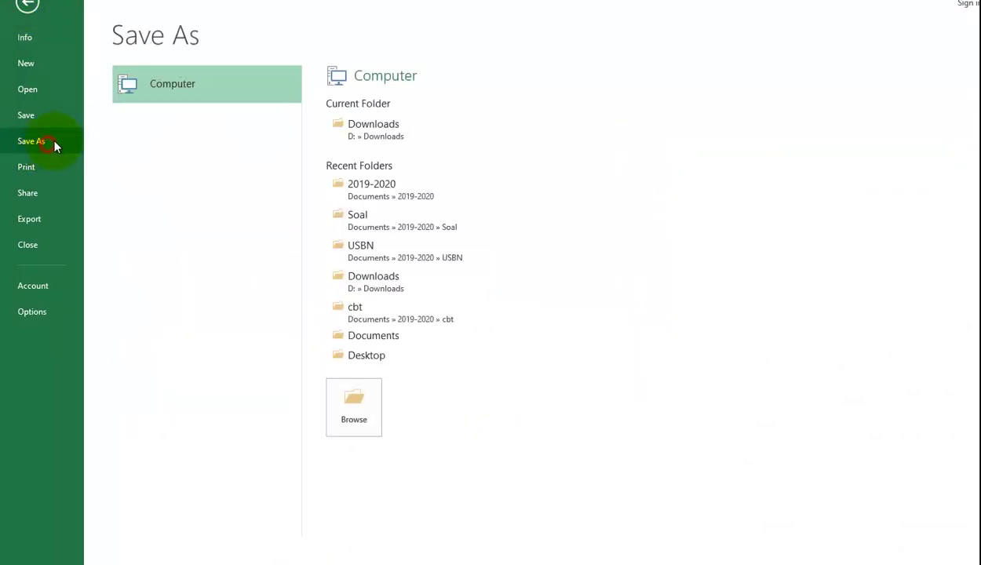
click(401, 129)
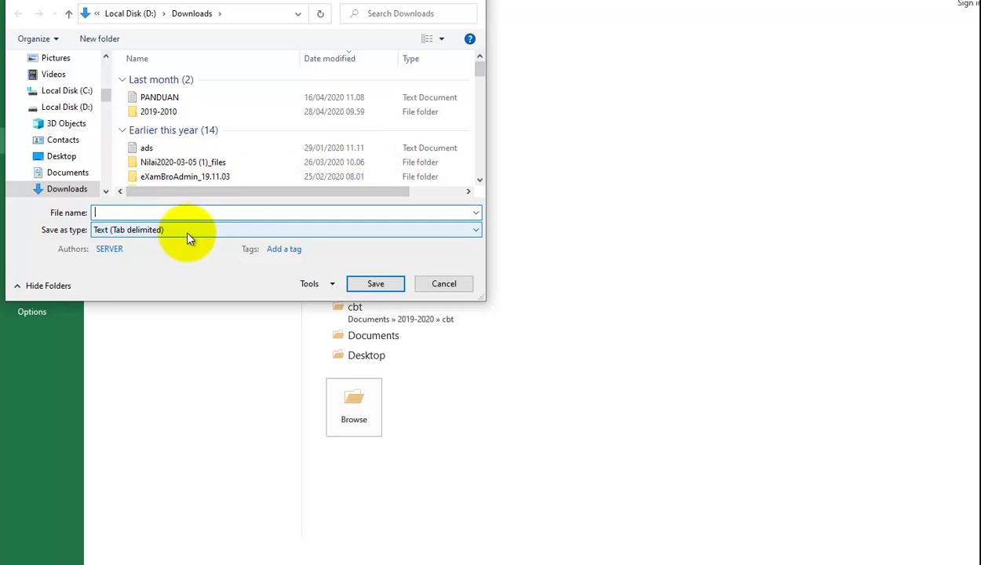
click(189, 230)
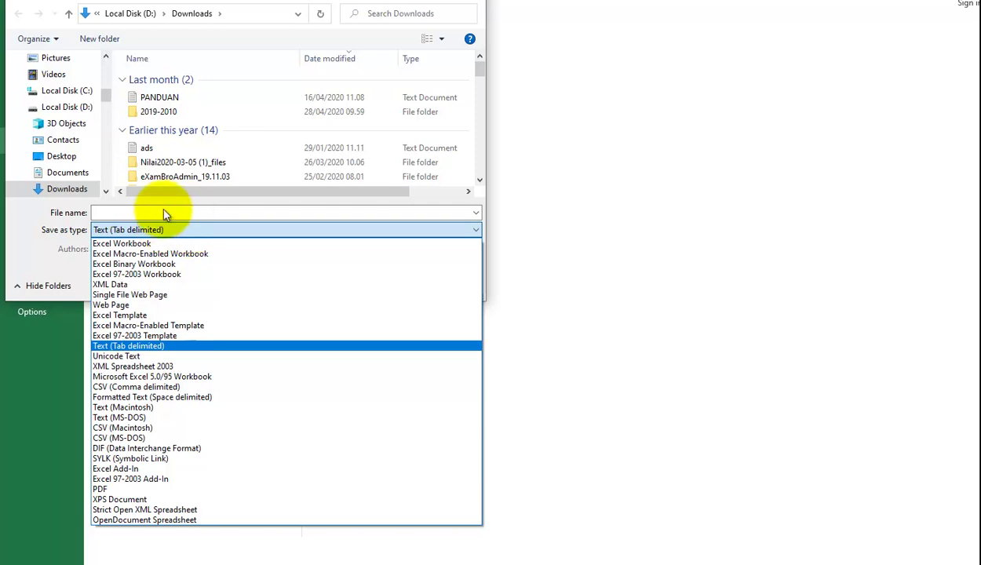
click(174, 212)
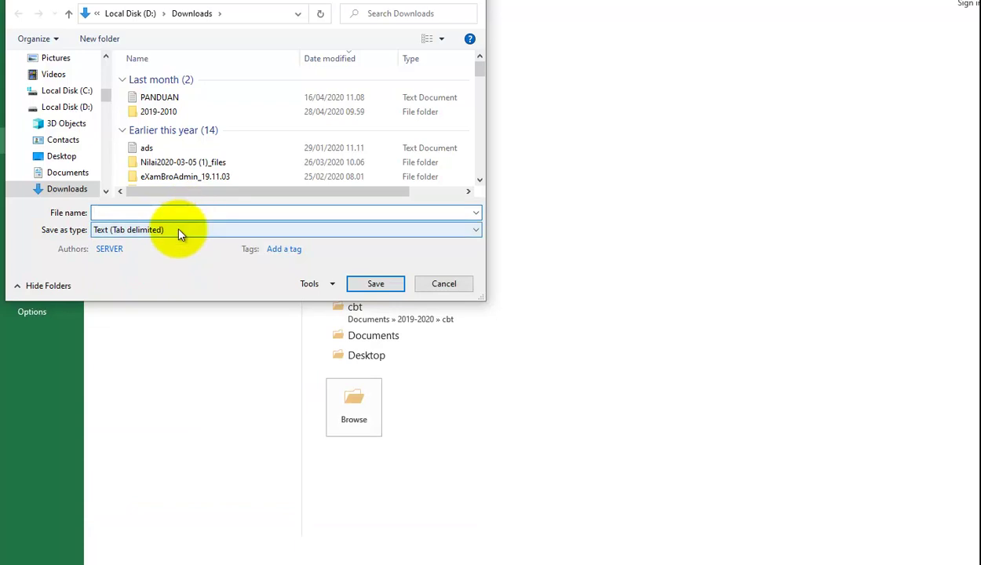
text(tcex)
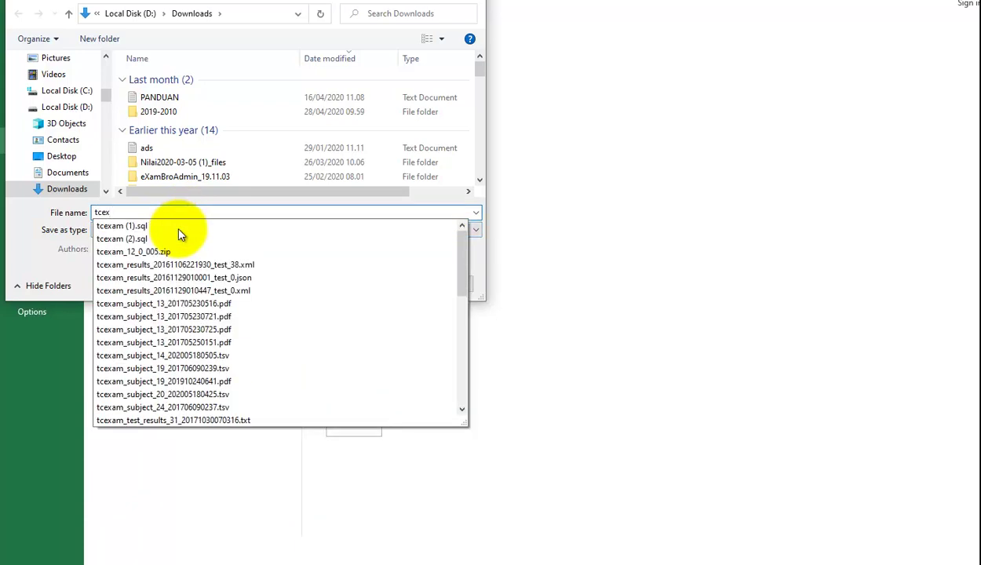
text(am_user)
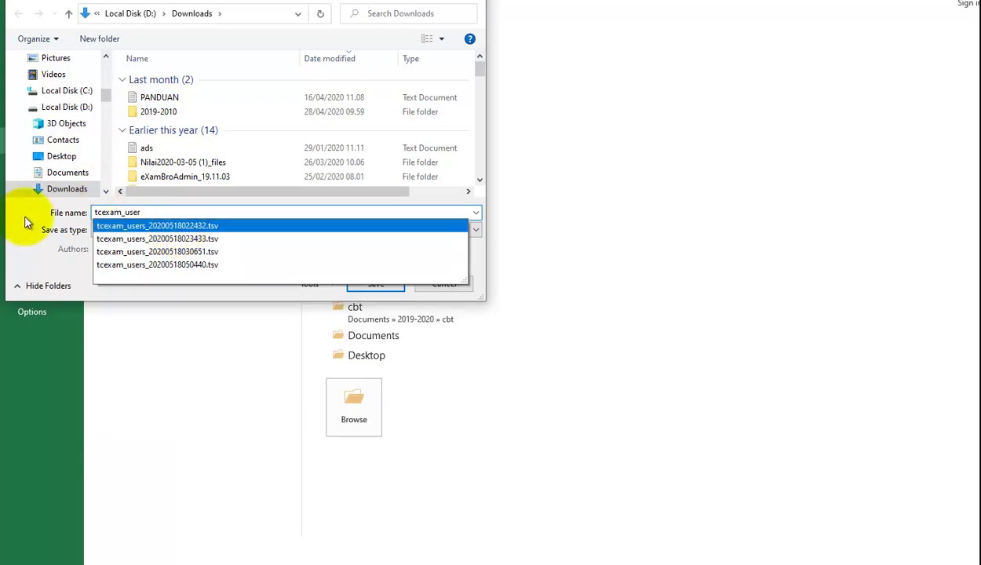
click(26, 210)
click(376, 284)
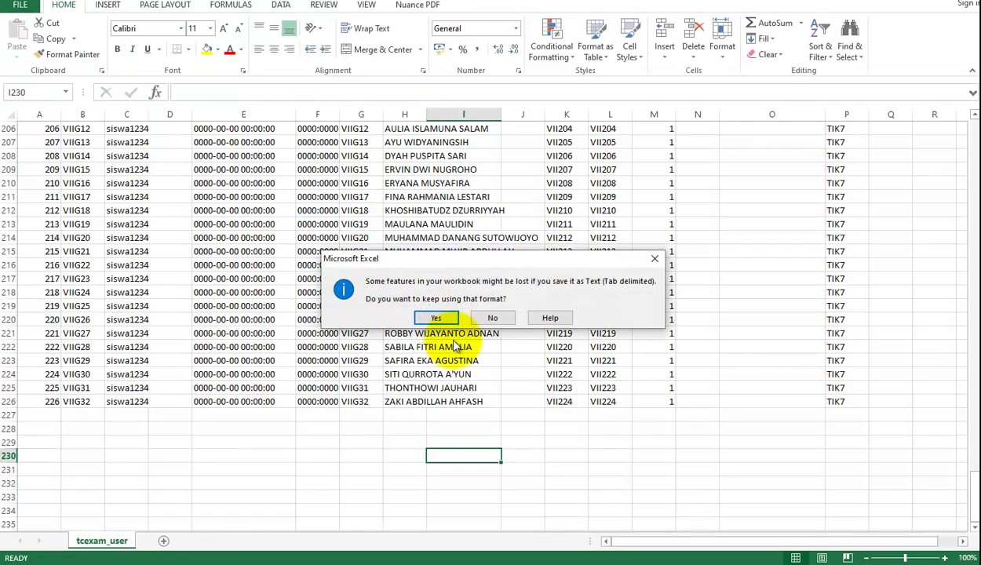
click(437, 318)
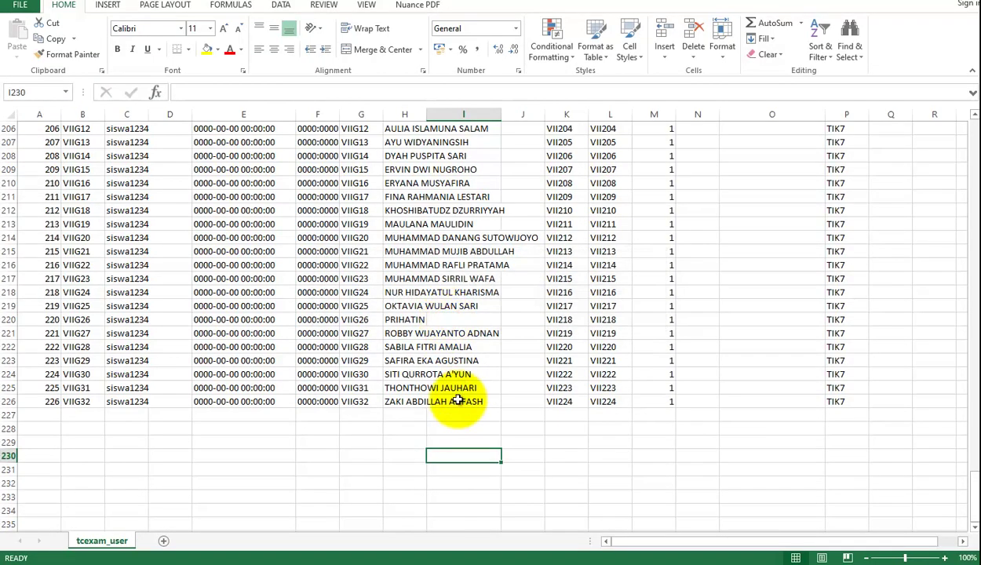
Close tcexam_user.txt, keeping changes in Text (Tab delimited) format, and return to TCExam's user list
click(561, 471)
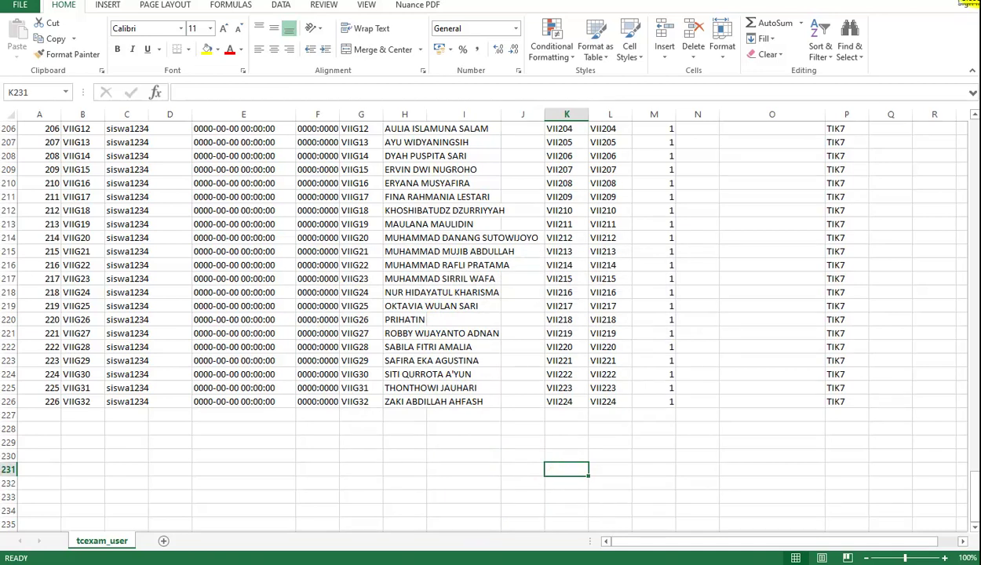
click(972, 3)
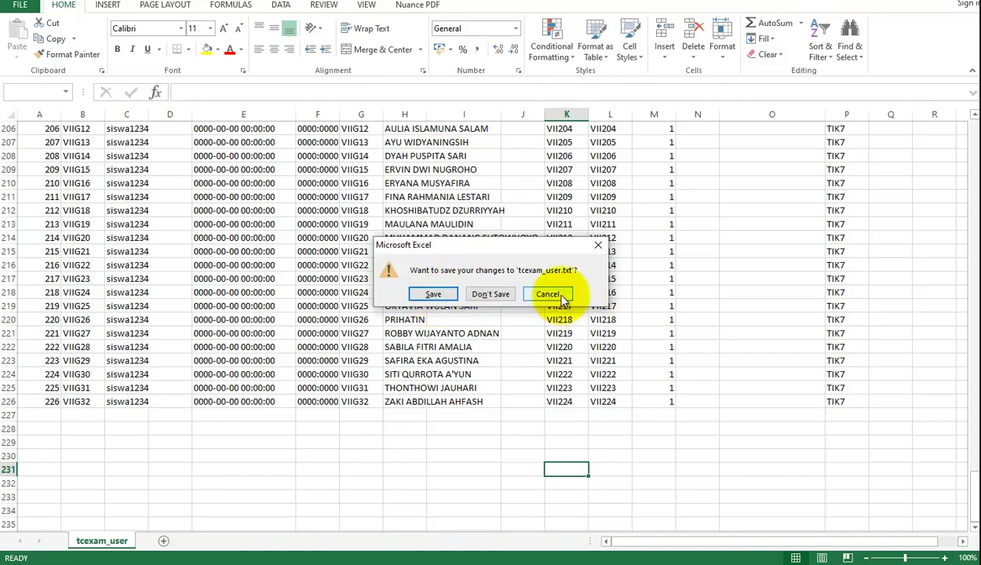
click(433, 295)
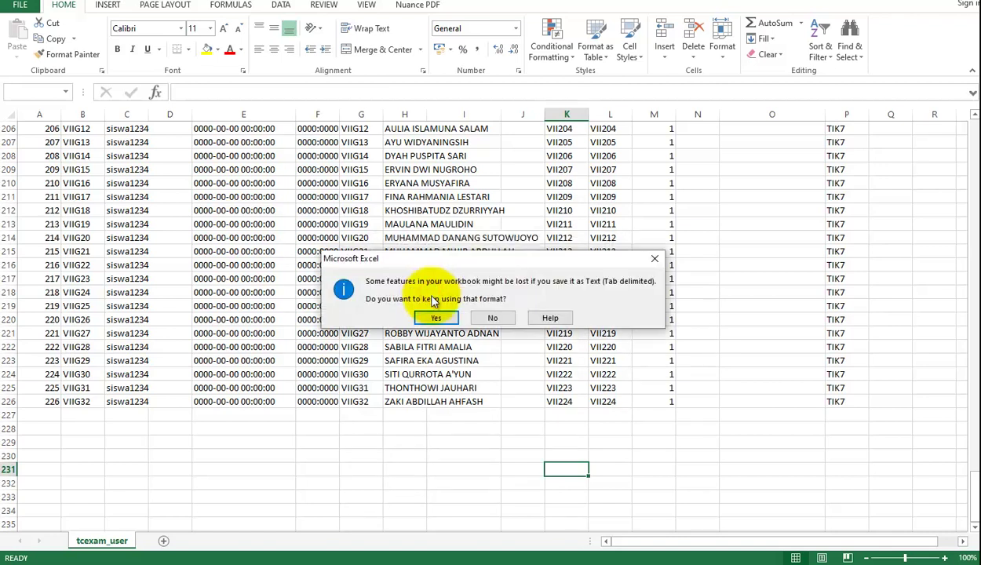
click(434, 314)
click(389, 469)
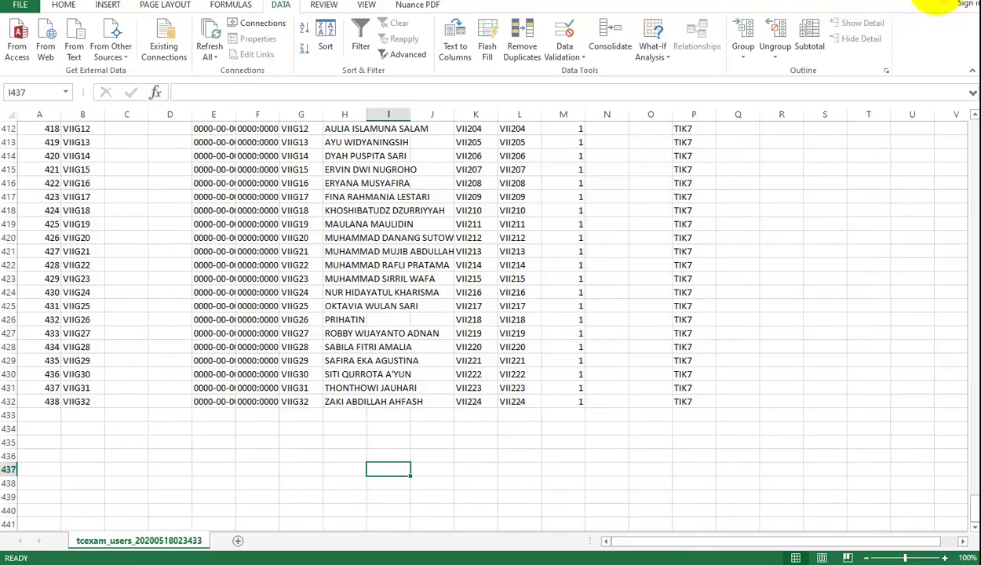
click(908, 2)
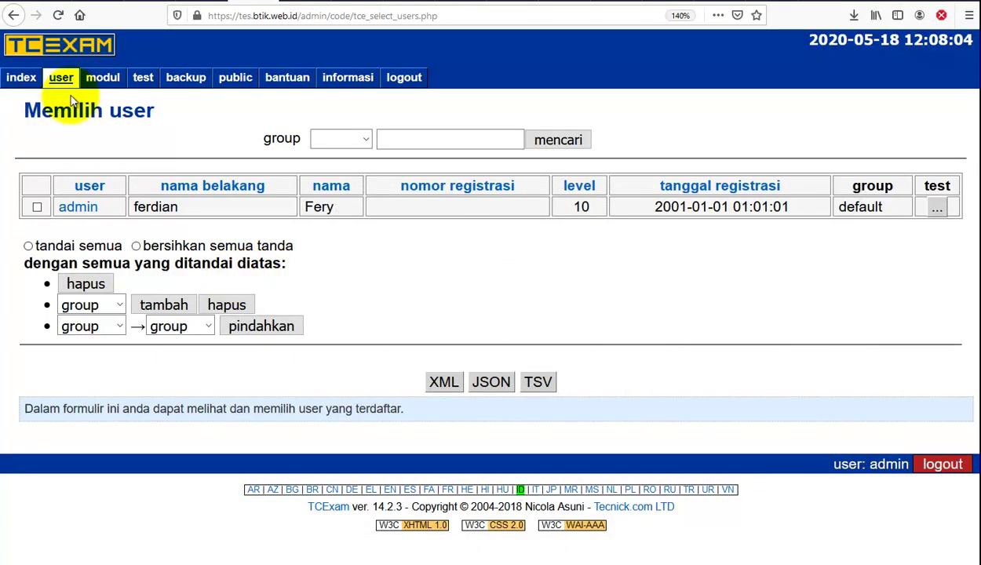
On the Import user page, choose TSV and attach tcexam_user.txt from Recent files
mouse_move(61, 78)
click(60, 182)
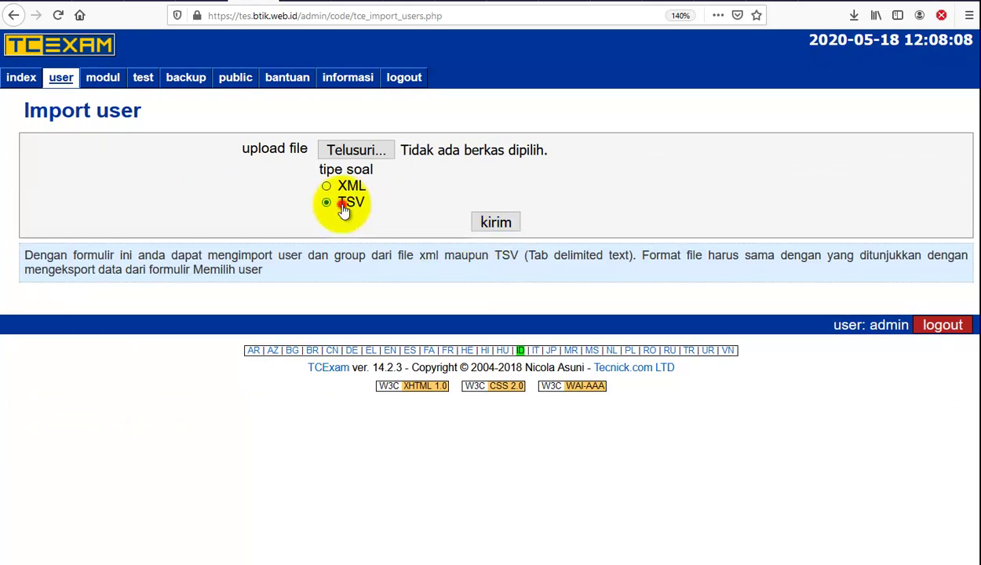
click(326, 202)
click(355, 151)
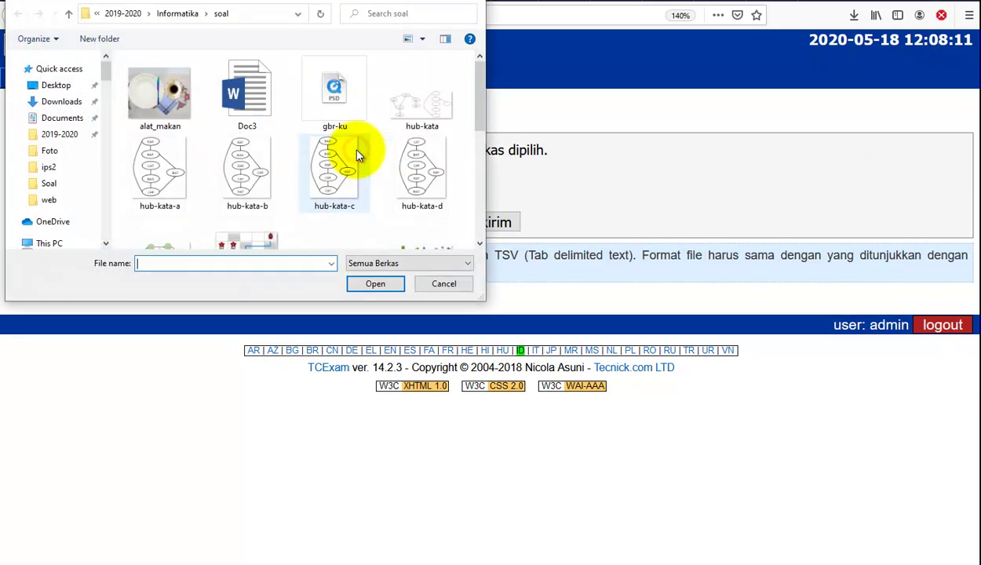
drag(109, 118, 105, 71)
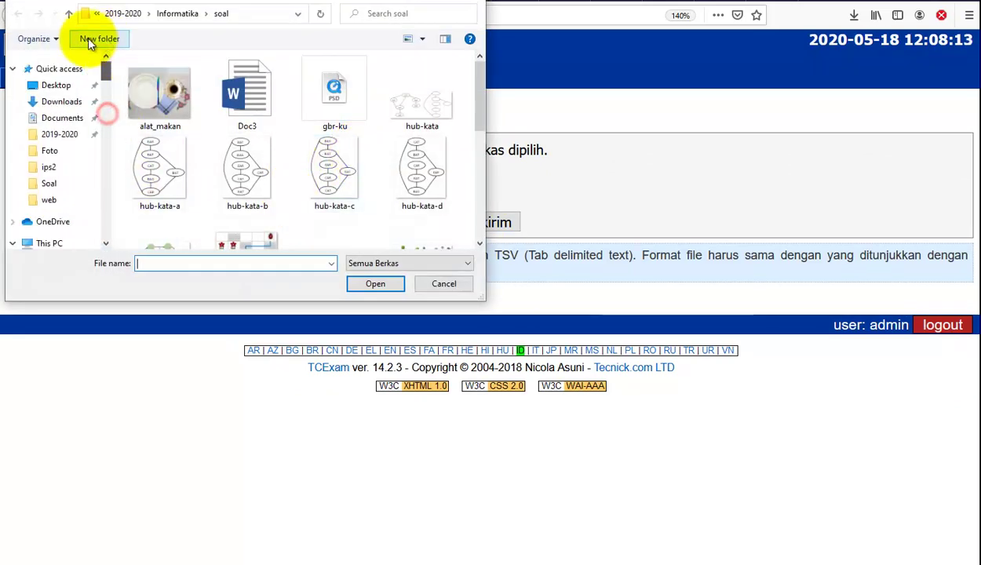
click(61, 71)
scroll(235, 205, down, 3)
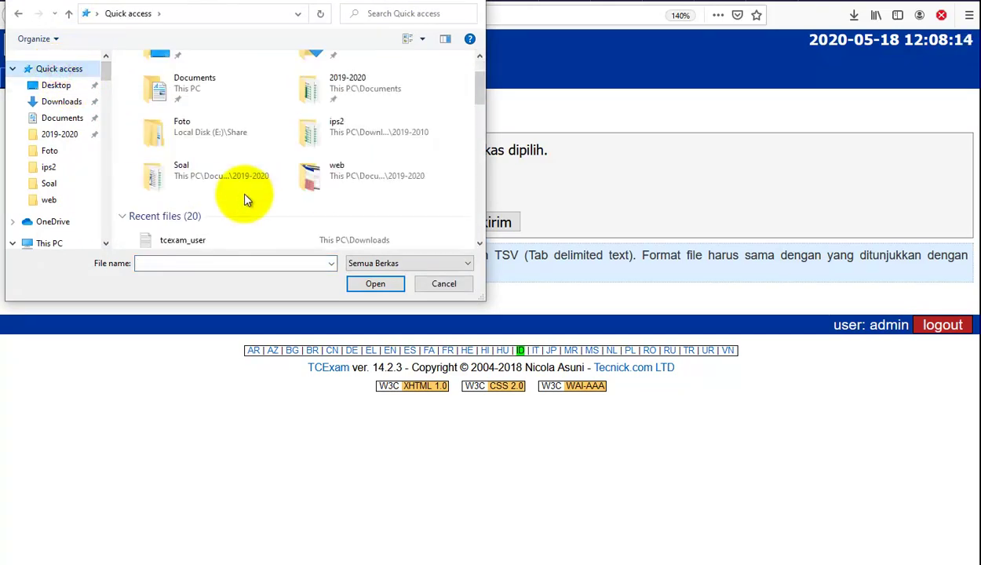
click(186, 191)
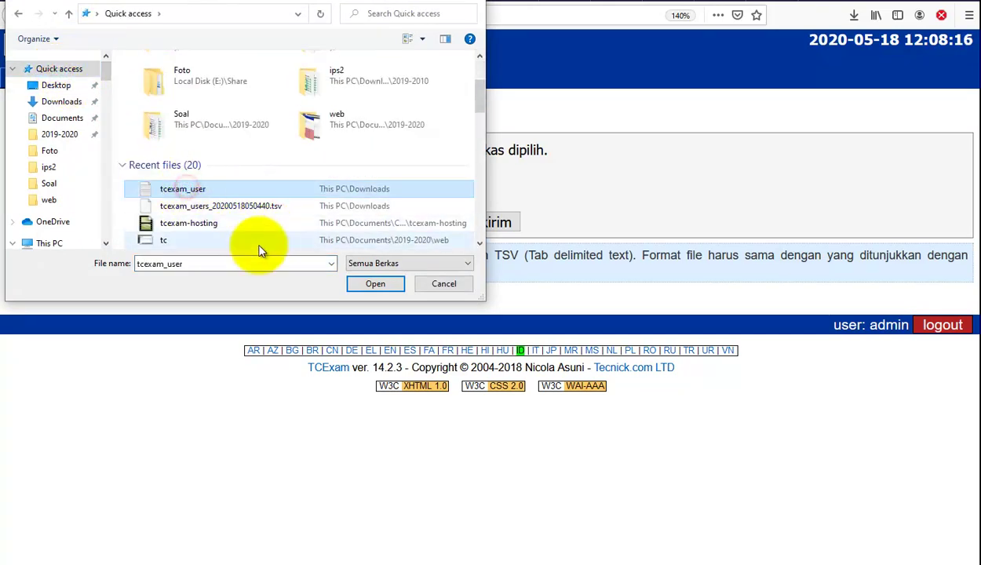
click(375, 284)
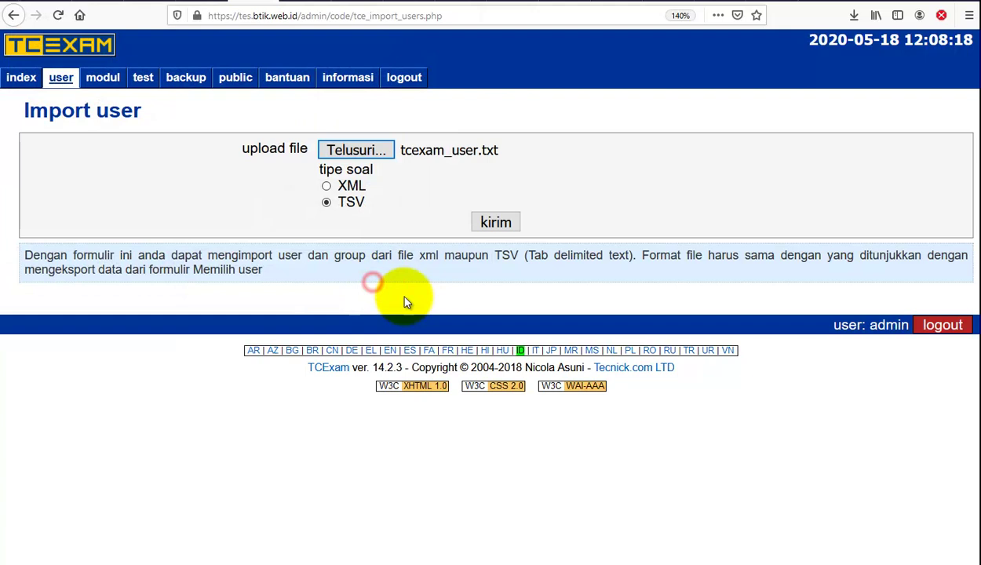
Submit tcexam_user.txt with kirim and wait for the import-complete messages
click(504, 222)
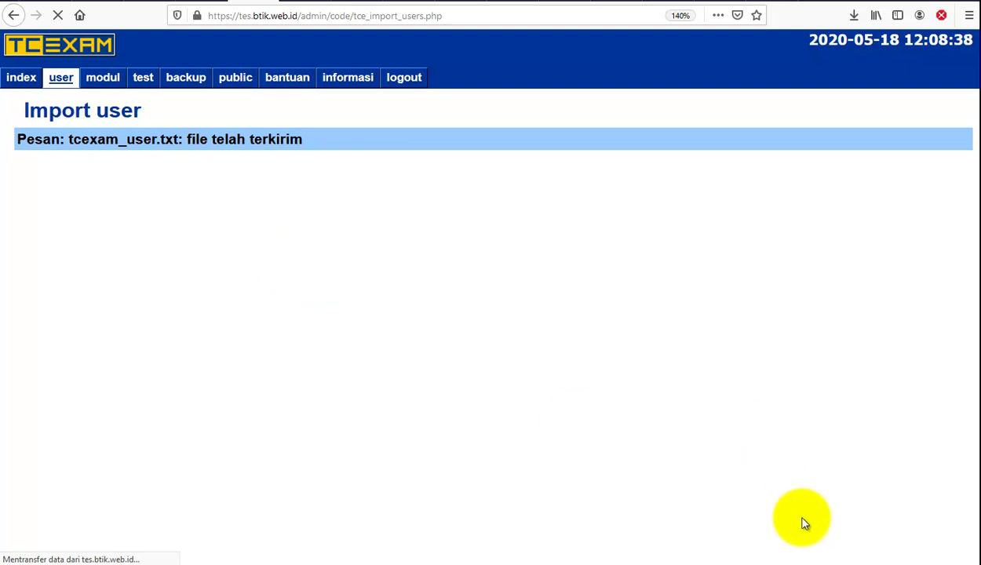
mouse_move(777, 561)
click(792, 540)
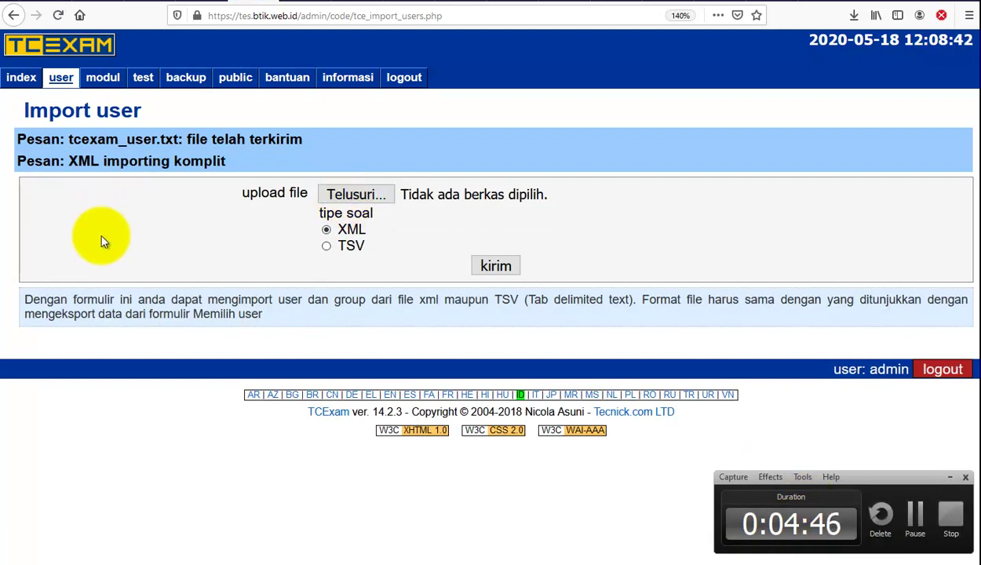
Open the user selection list and scroll through the imported students
mouse_move(60, 79)
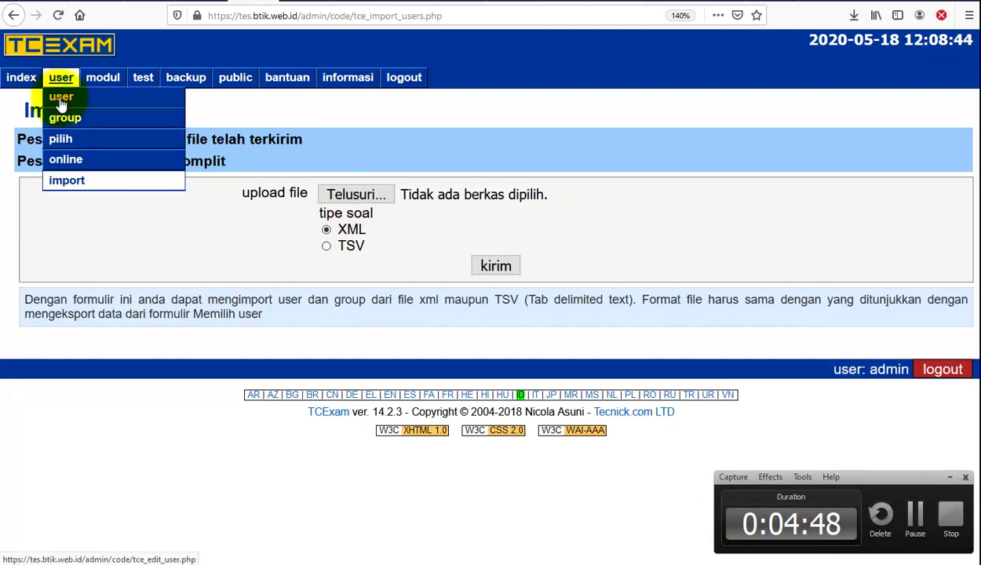
click(61, 140)
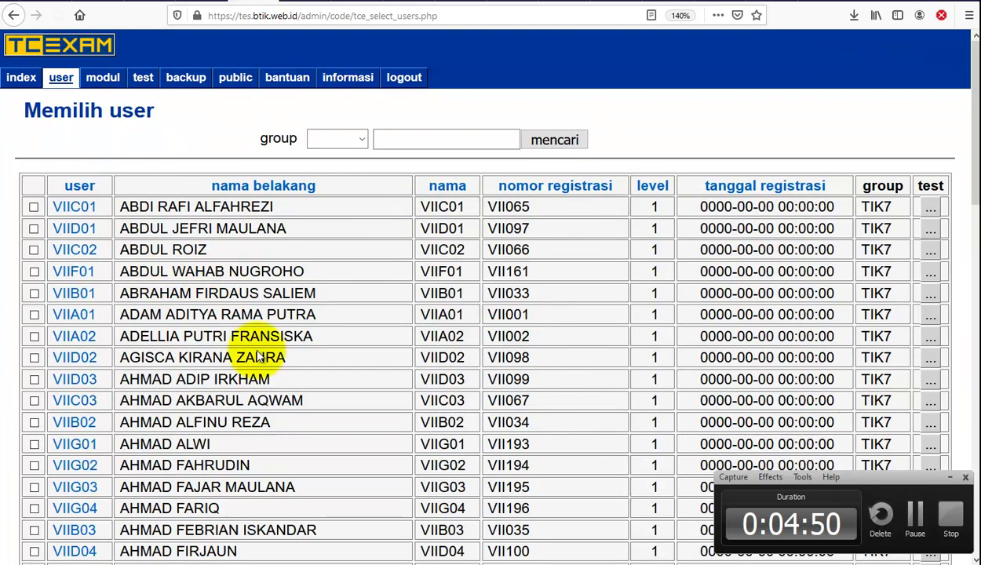
scroll(522, 378, down, 10)
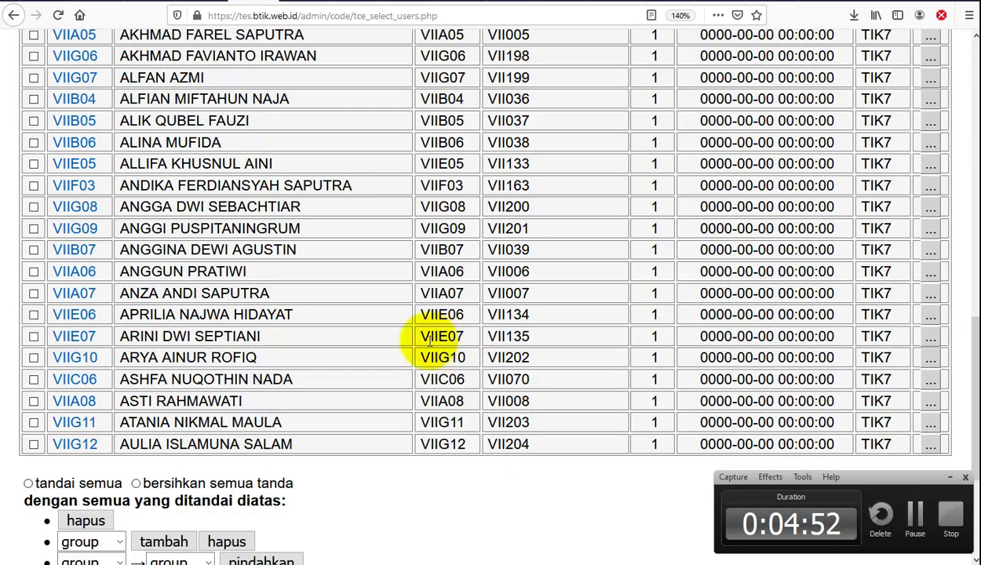
scroll(374, 261, up, 10)
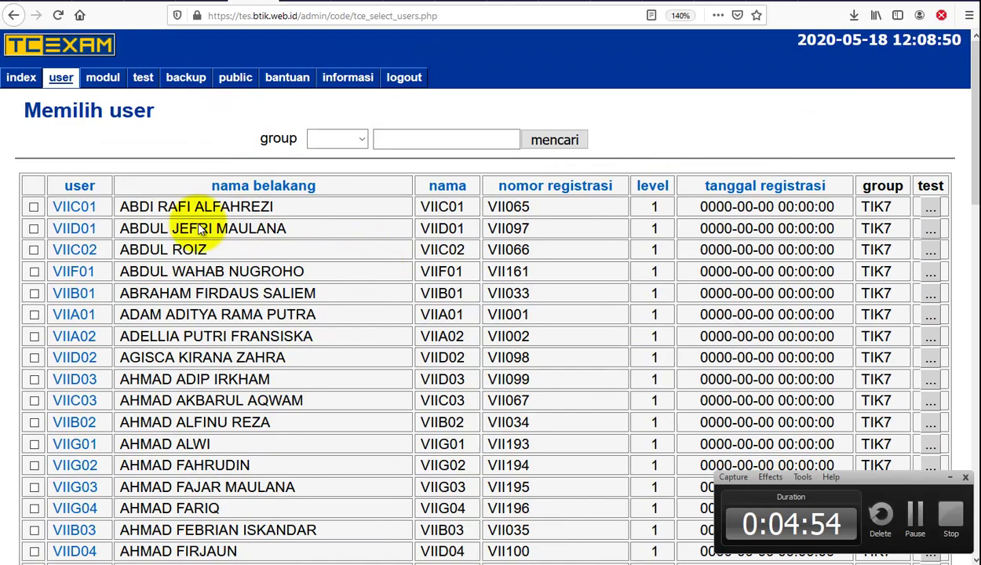
scroll(321, 201, down, 10)
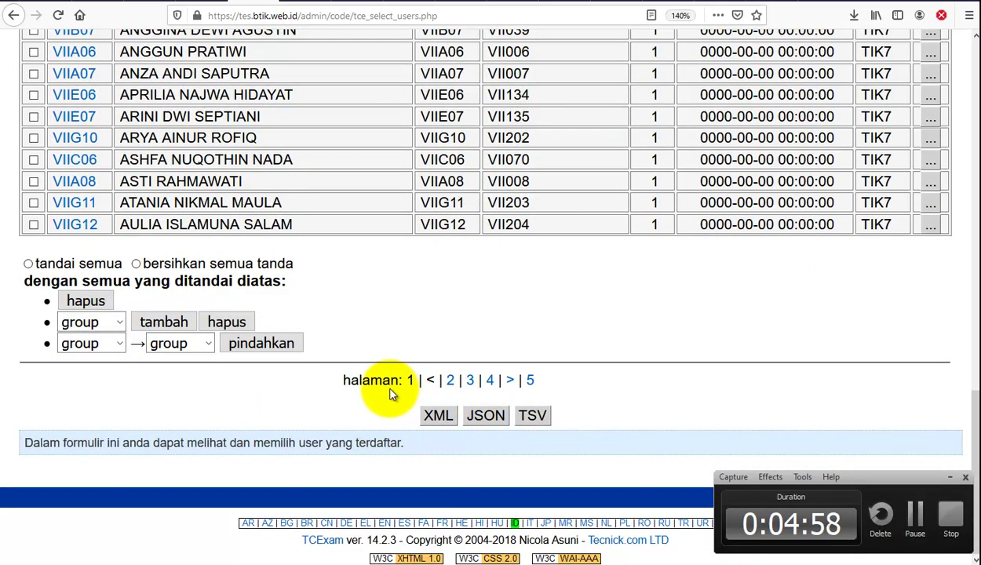
scroll(391, 389, up, 10)
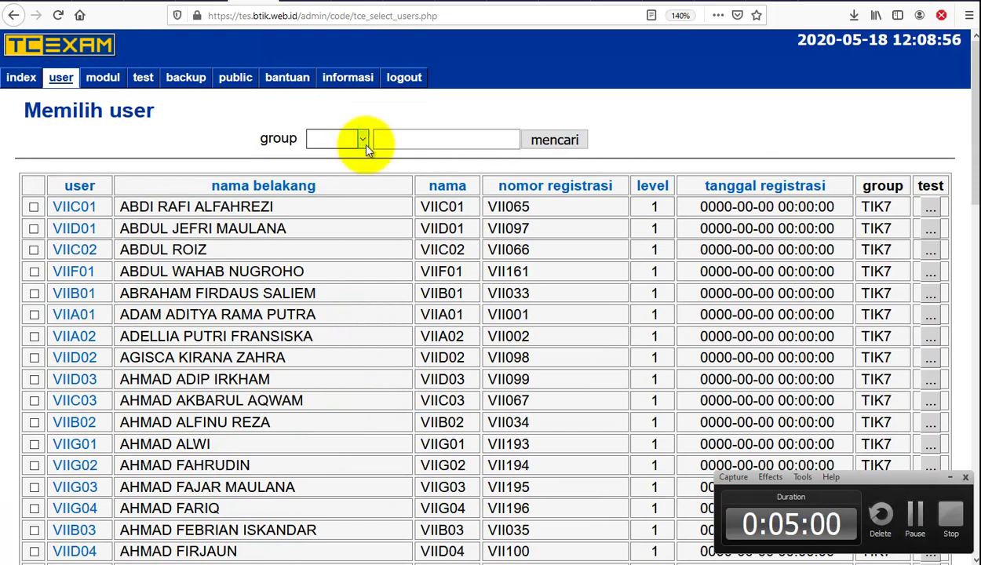
Filter the user list to group TIK7, then reset it to all groups
click(357, 139)
click(332, 214)
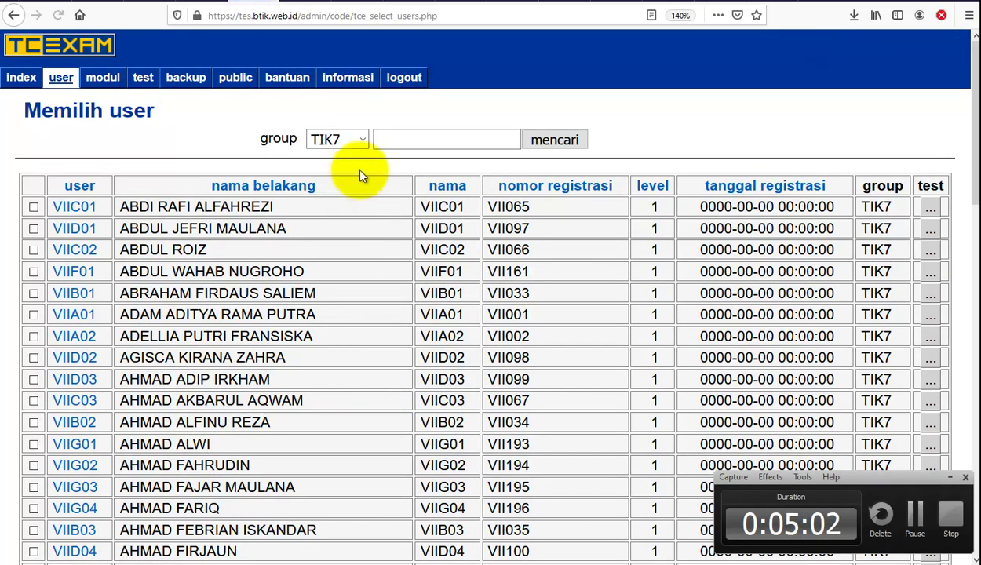
click(363, 142)
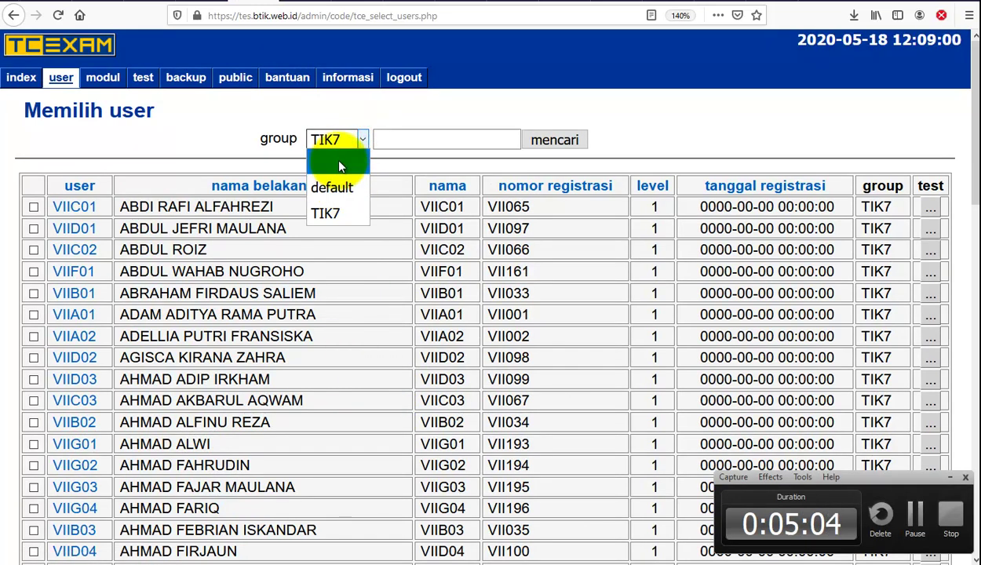
click(333, 160)
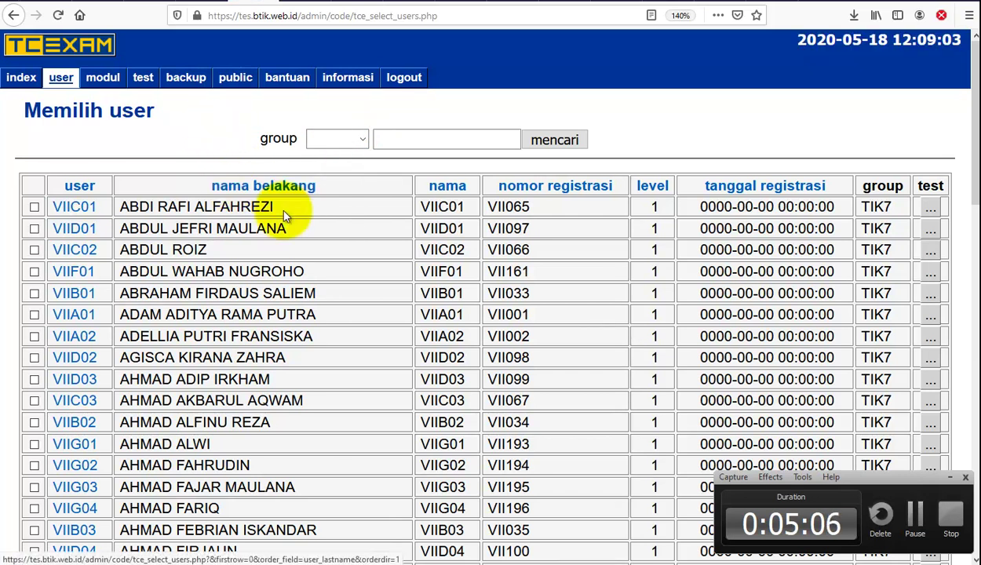
Search the user list by a user's name
click(439, 144)
text(fery)
click(565, 142)
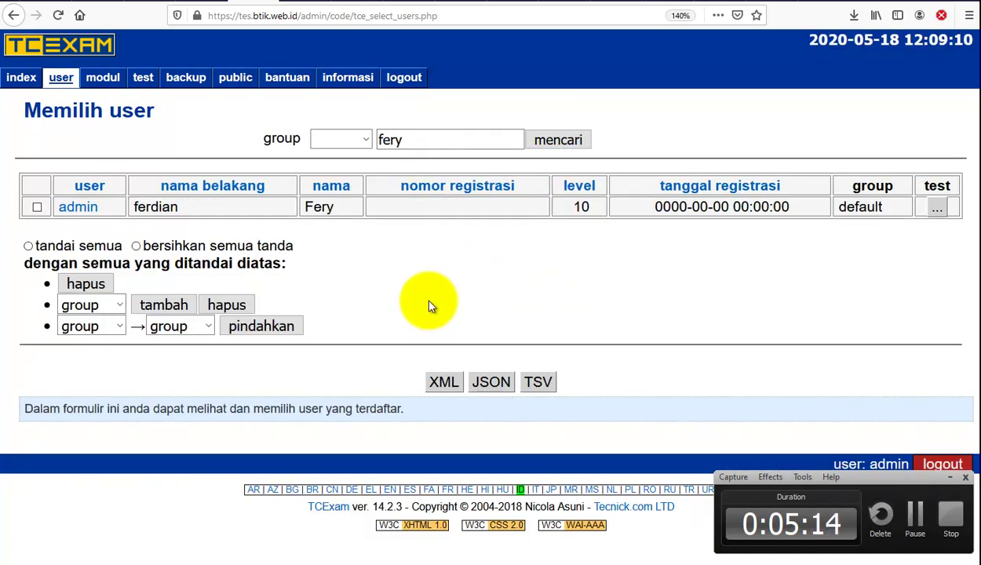
Launch Google Chrome from the app launcher
key(super)
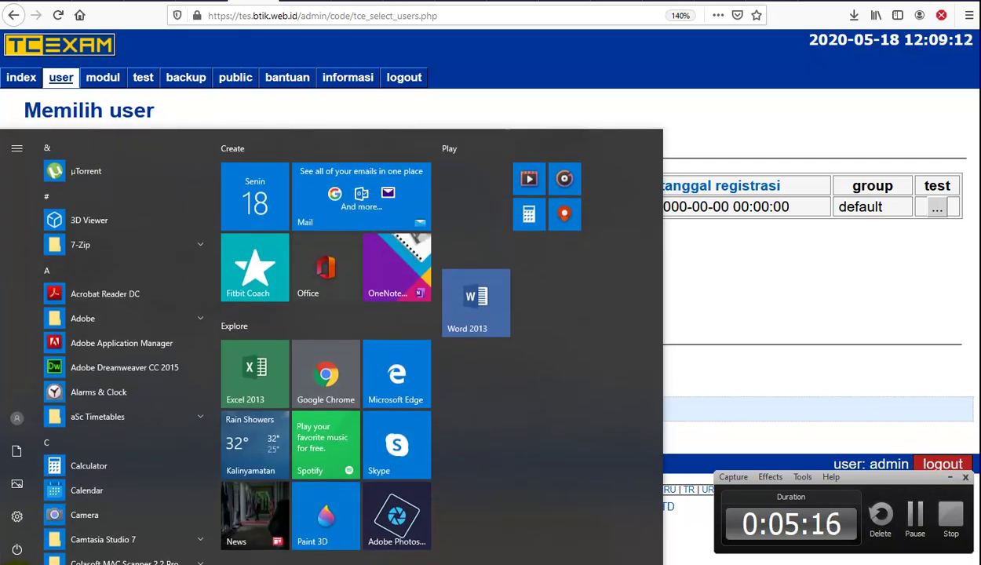
text(crh)
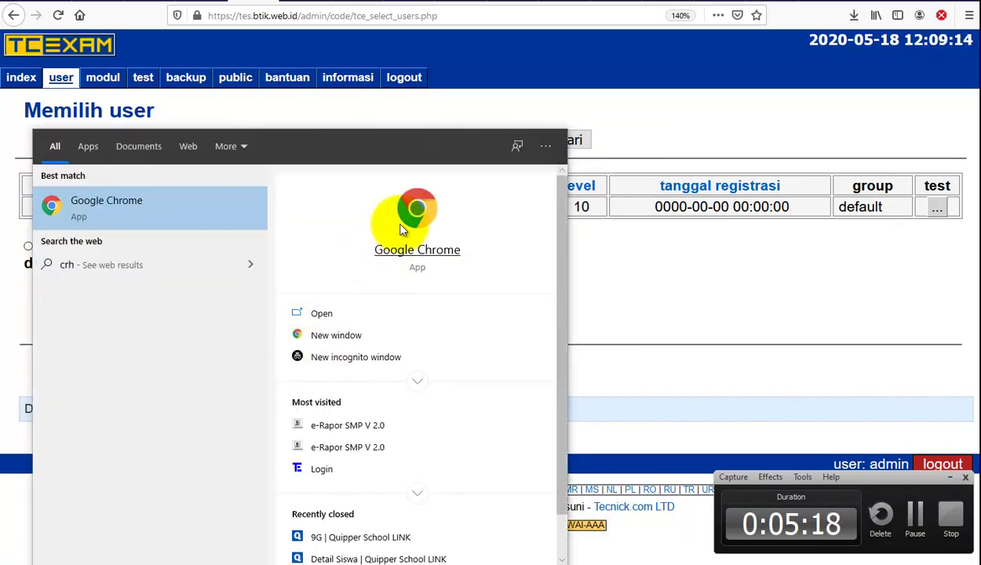
click(410, 205)
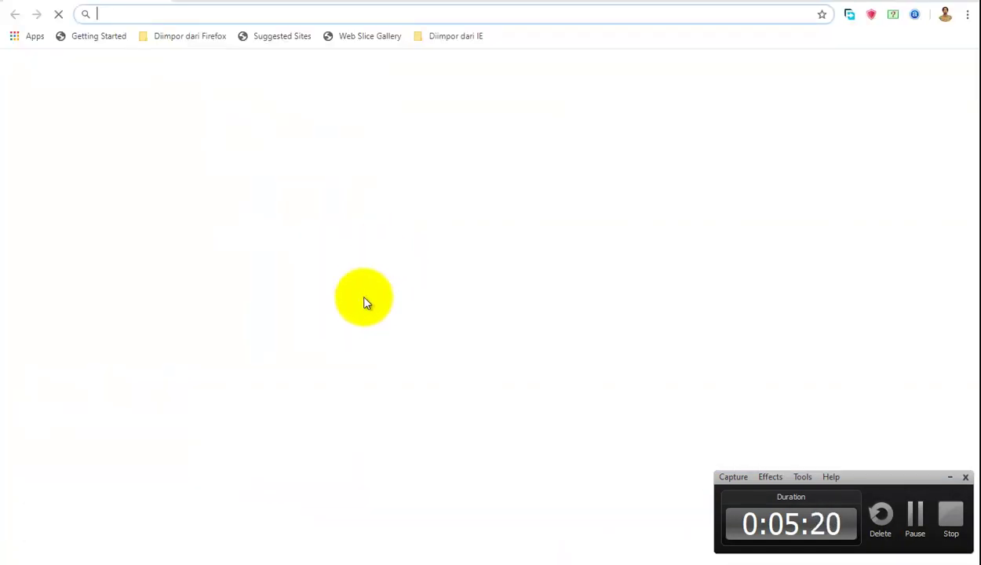
Load tes.btik.web.id by accepting the address bar's autocomplete suggestion
text(tes.btik.web.id)
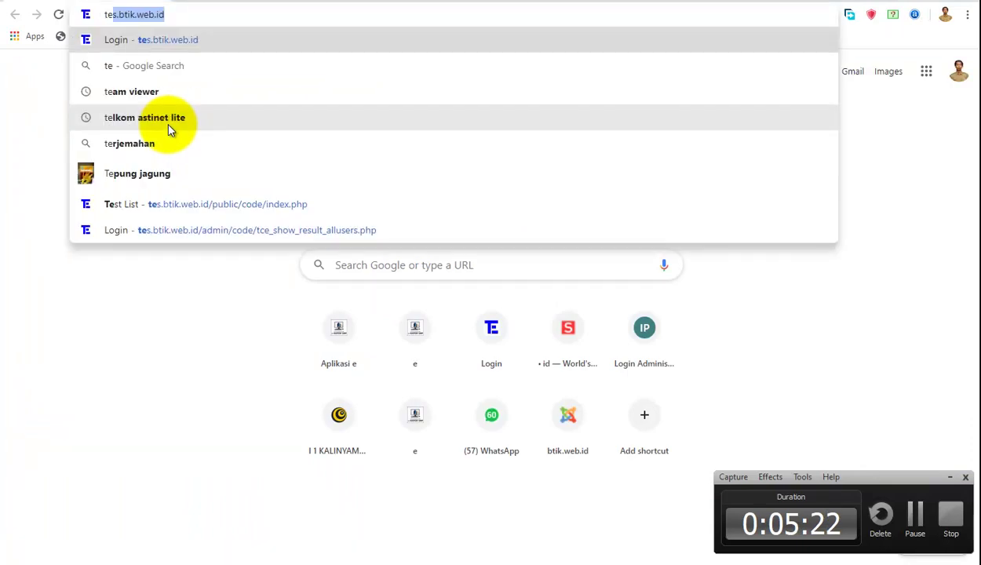
key(Right)
key(Return)
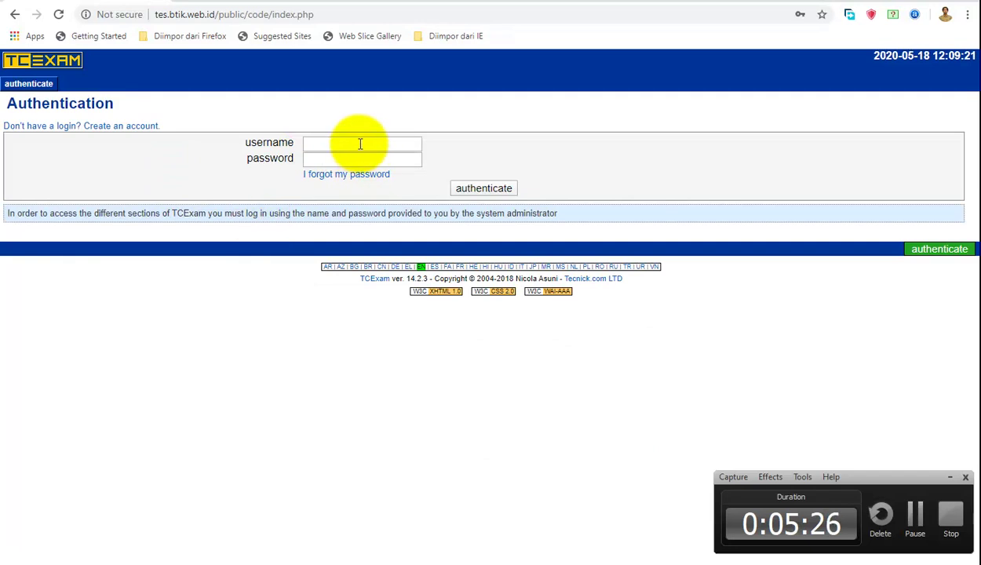
Sign in as admin, update Chrome's saved password, open the admin area, then log out
click(360, 144)
text(admin)
key(Tab)
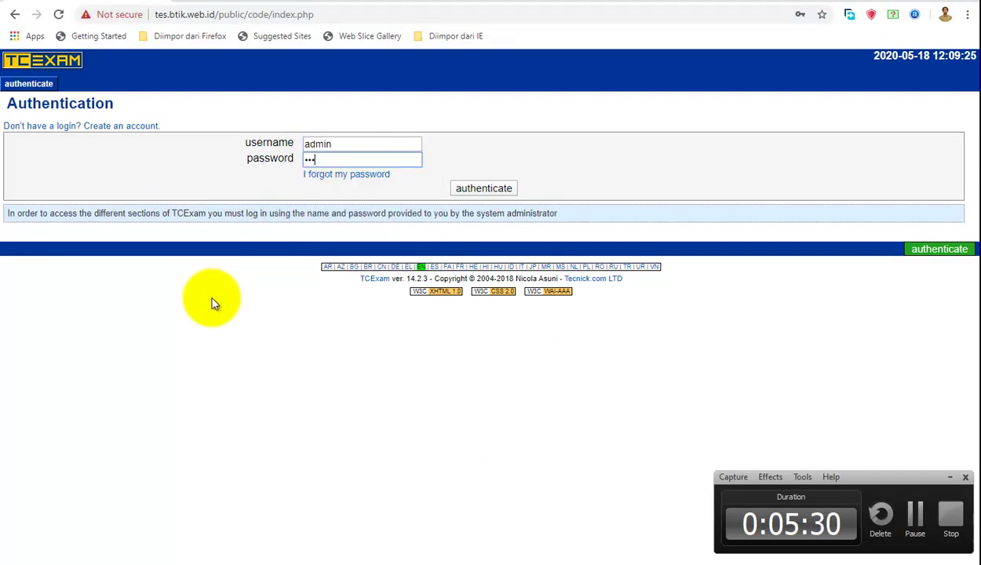
key(Return)
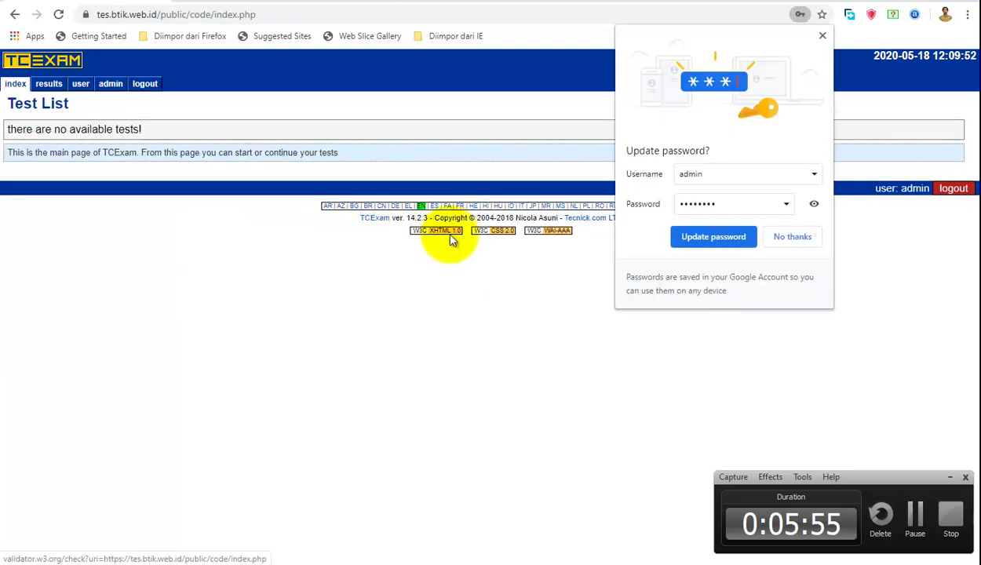
click(730, 237)
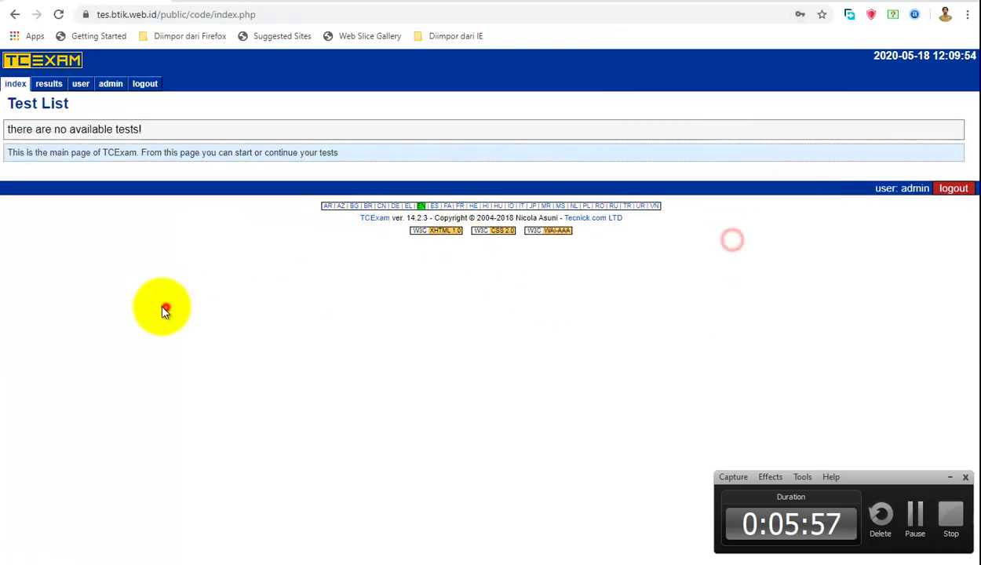
click(111, 84)
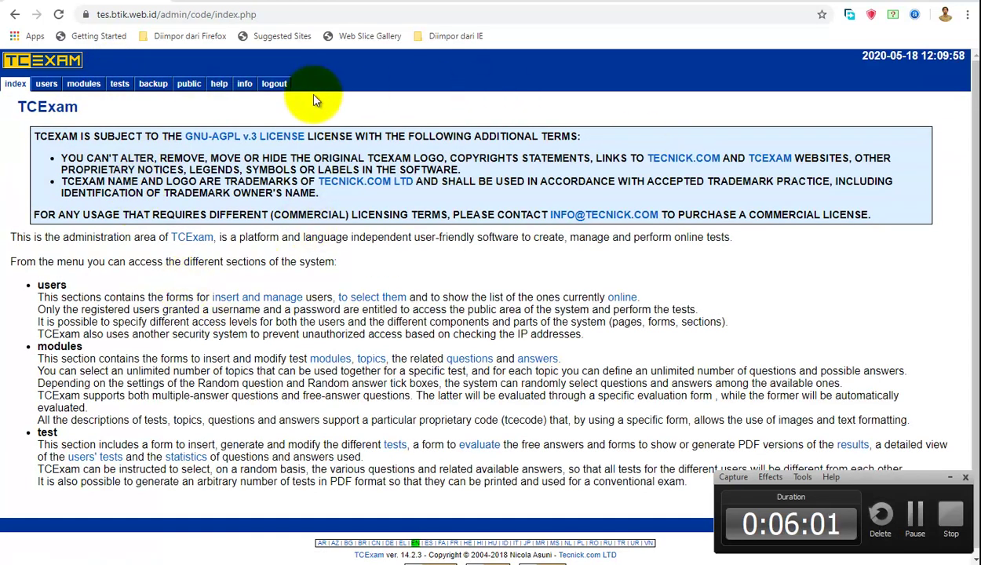
click(272, 83)
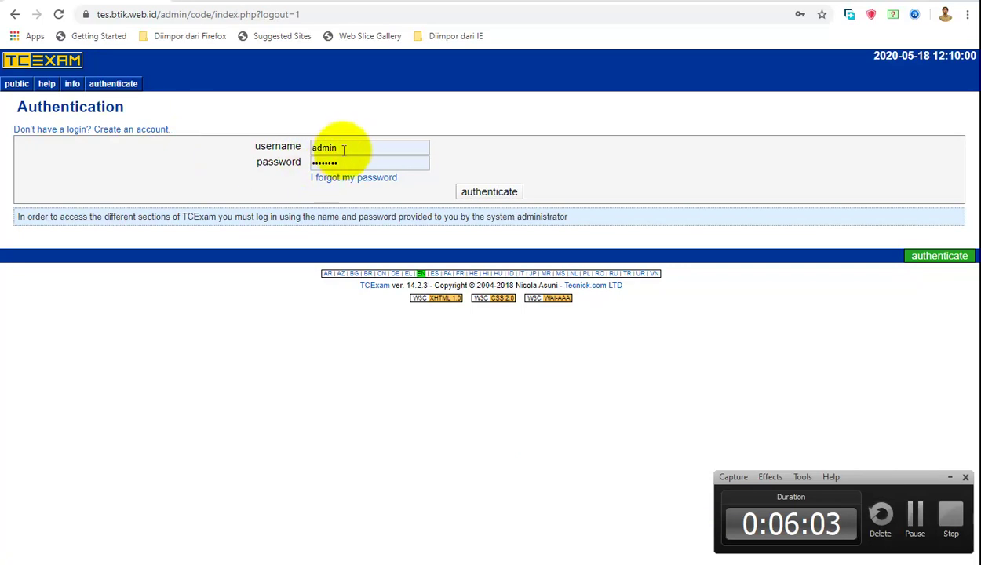
Sign back in as admin, view the TIK7 students in the user list, then log out
click(490, 193)
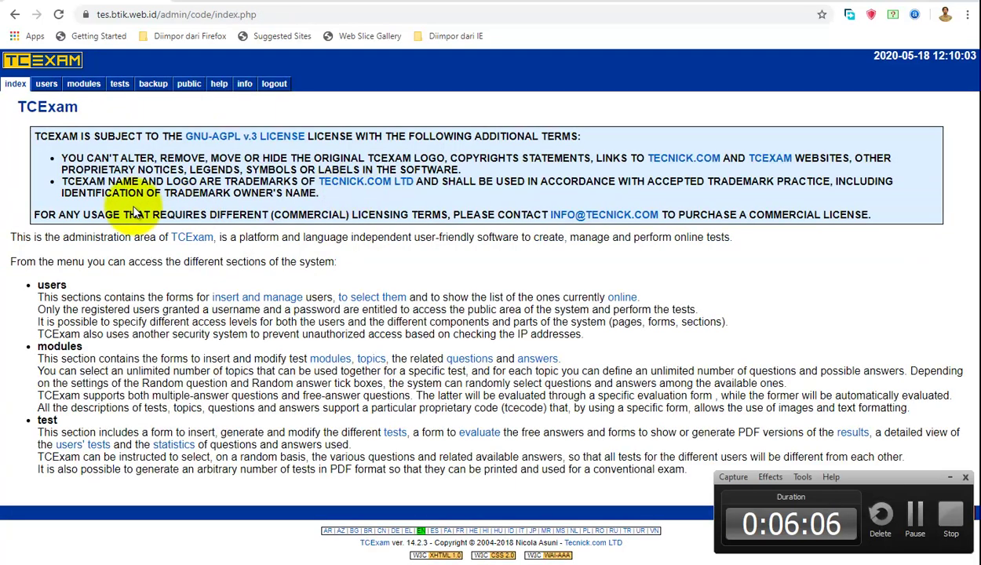
mouse_move(46, 85)
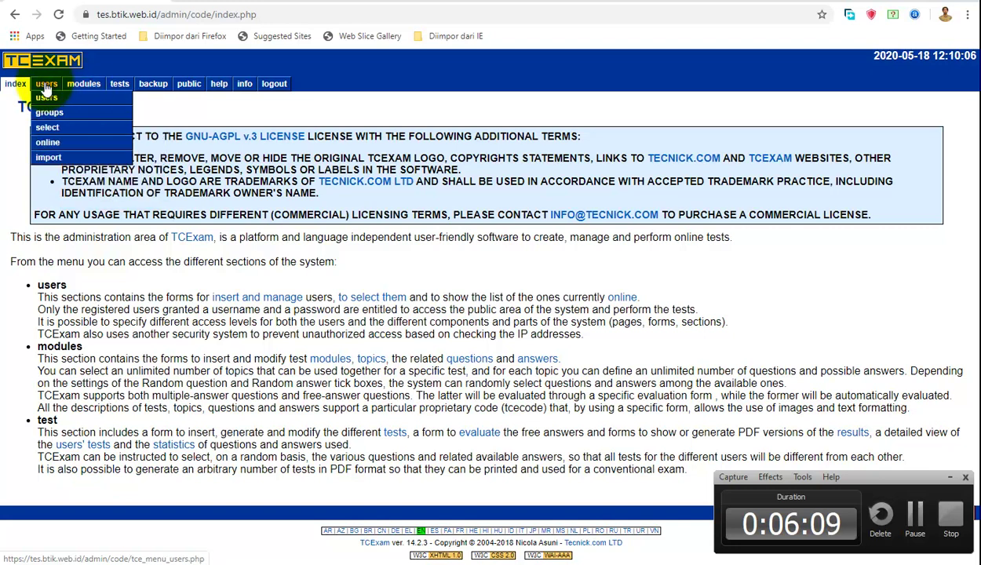
click(68, 102)
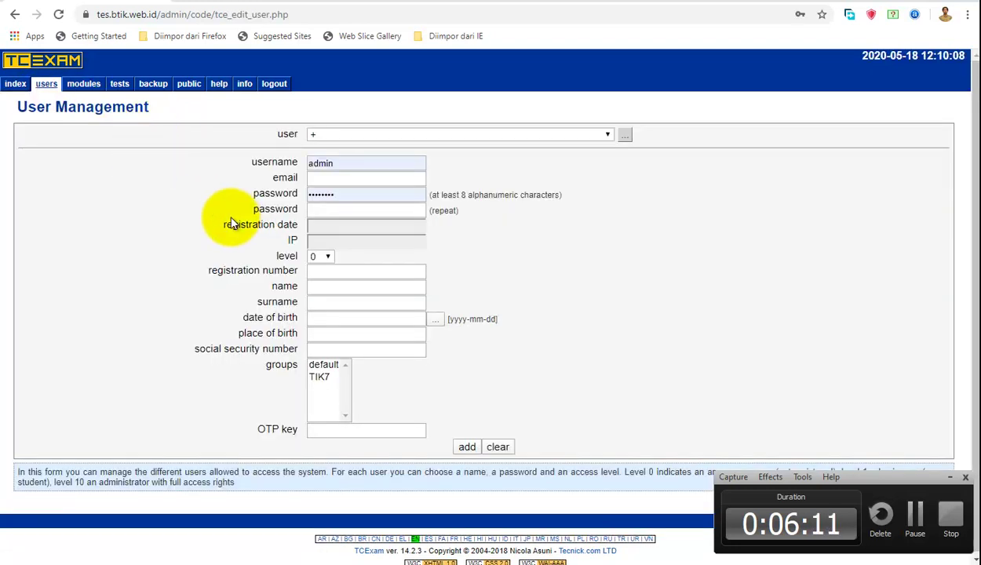
mouse_move(46, 83)
click(49, 128)
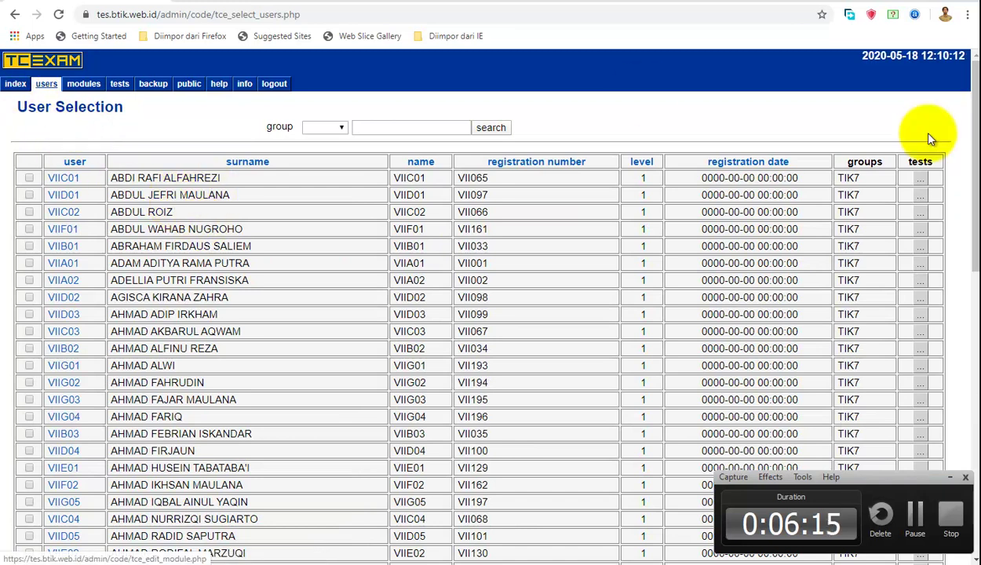
click(278, 84)
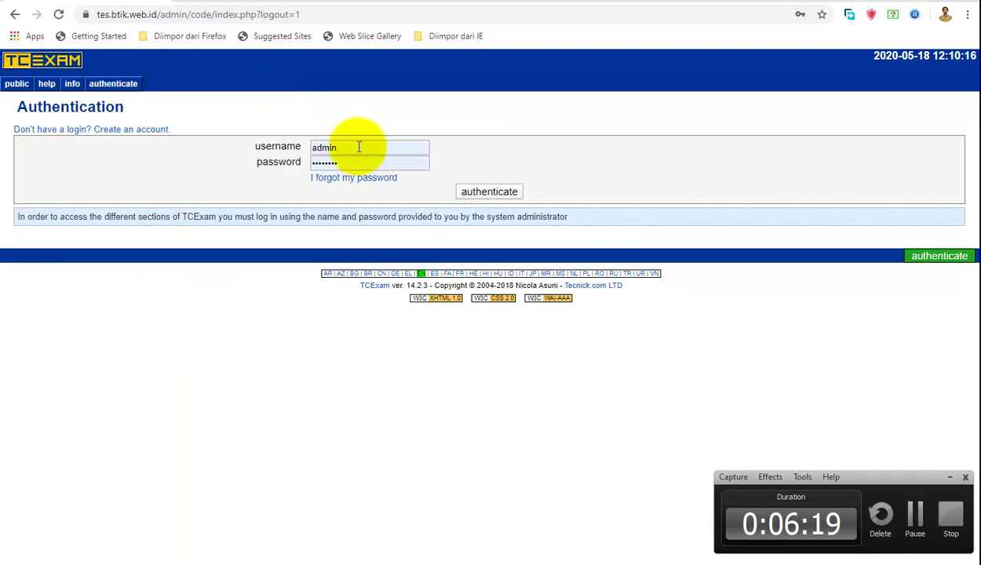
Log in as student VIIA01 with its password and save the password in Chrome
double_click(359, 147)
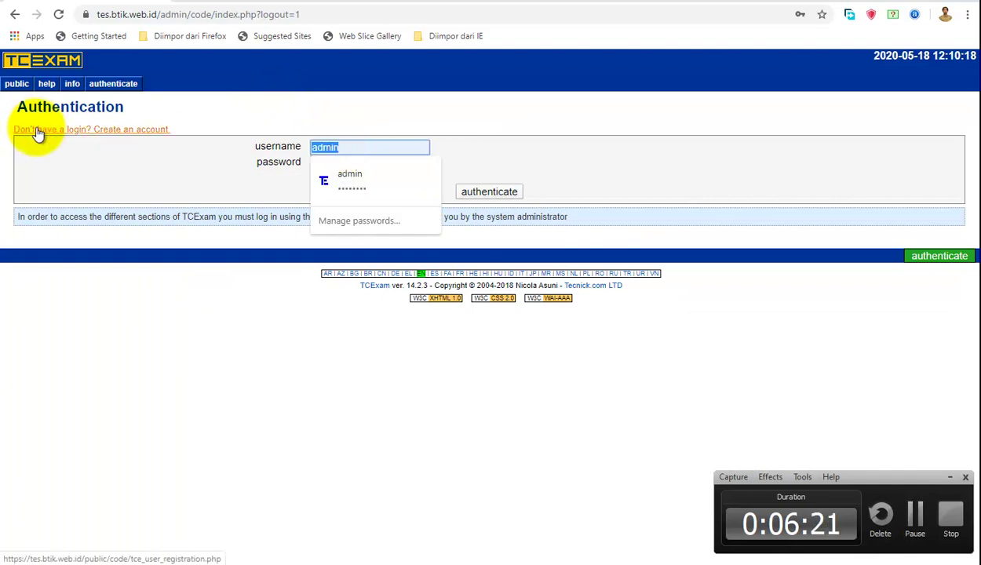
text(VIIA01)
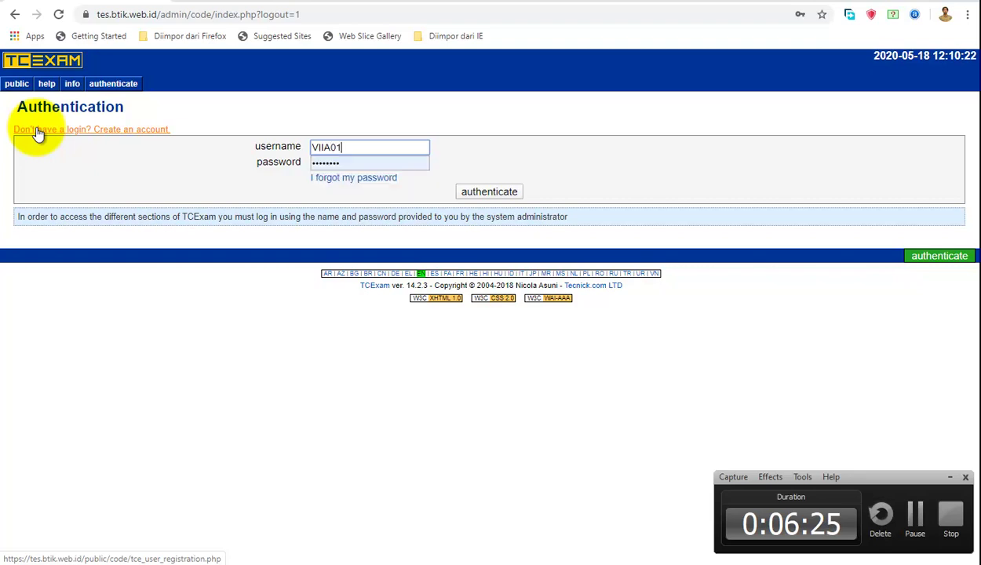
click(482, 162)
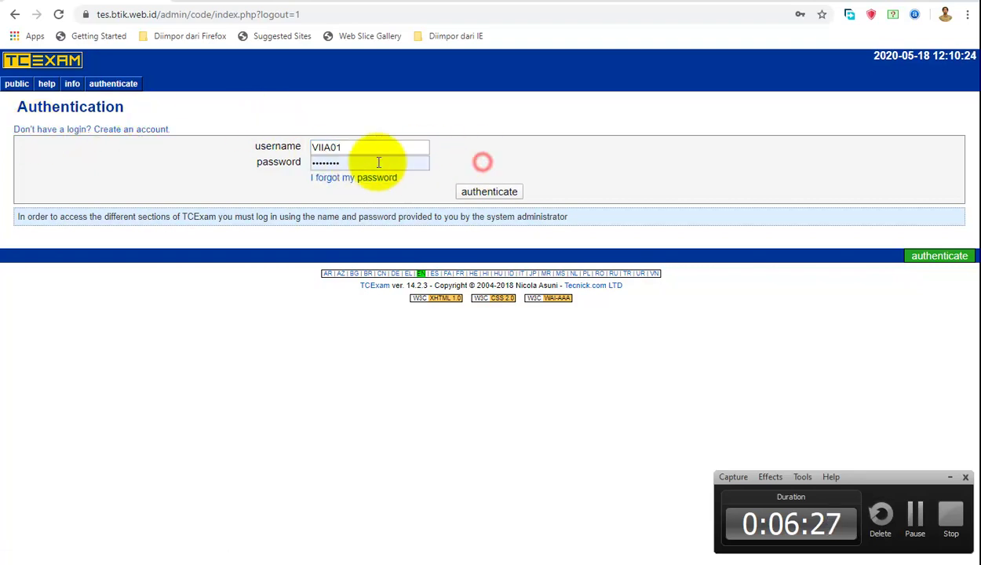
click(319, 161)
double_click(356, 165)
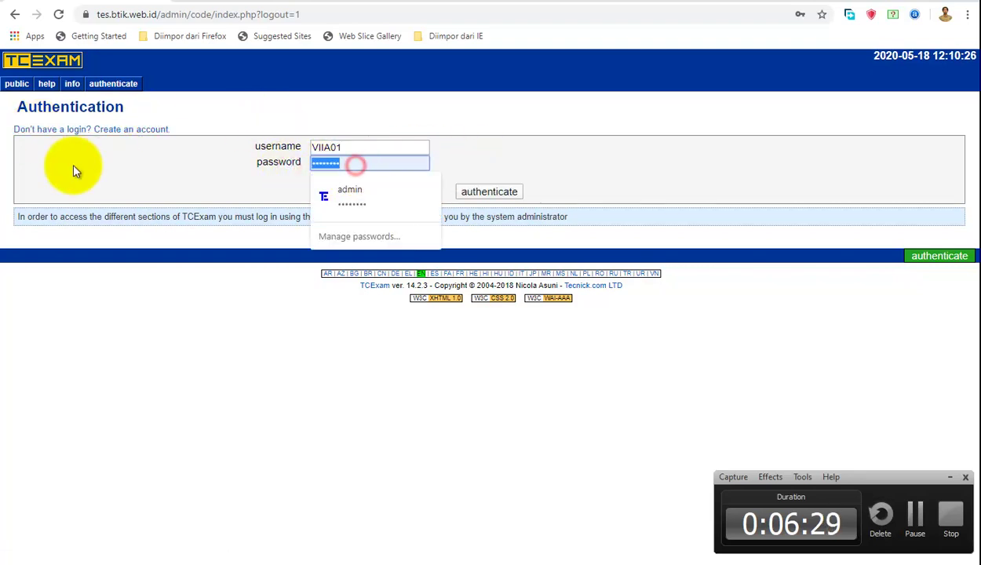
text(••)
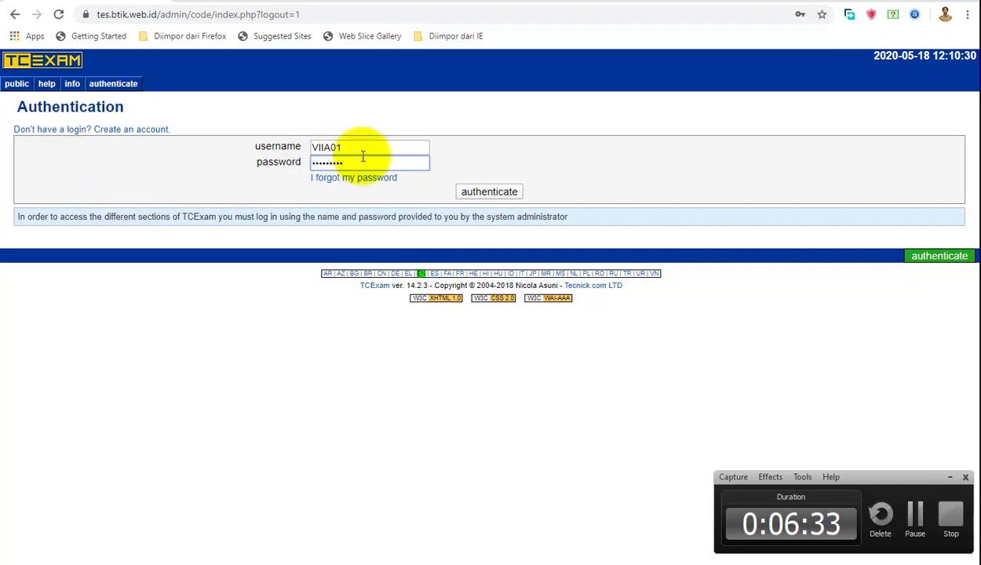
click(487, 193)
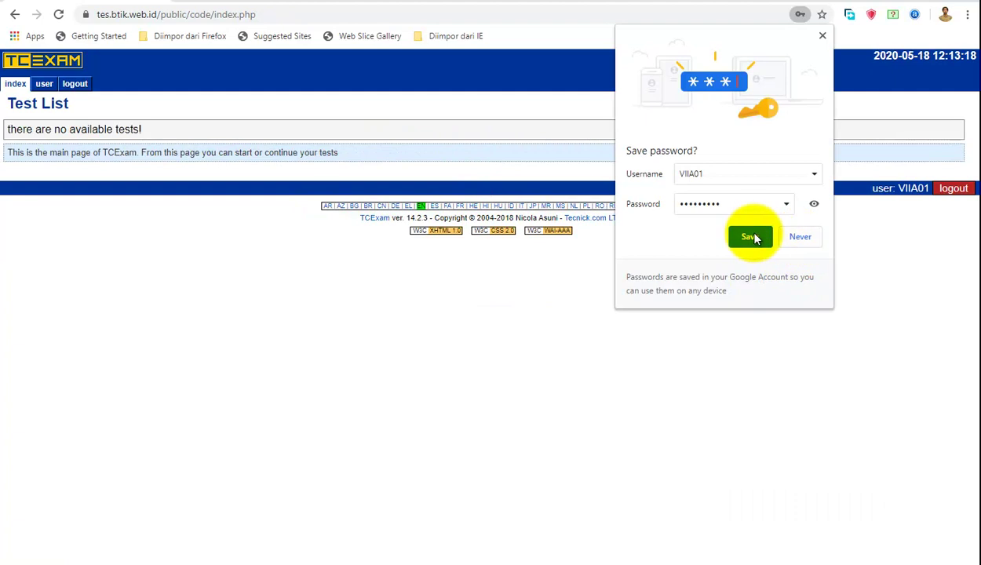
click(751, 238)
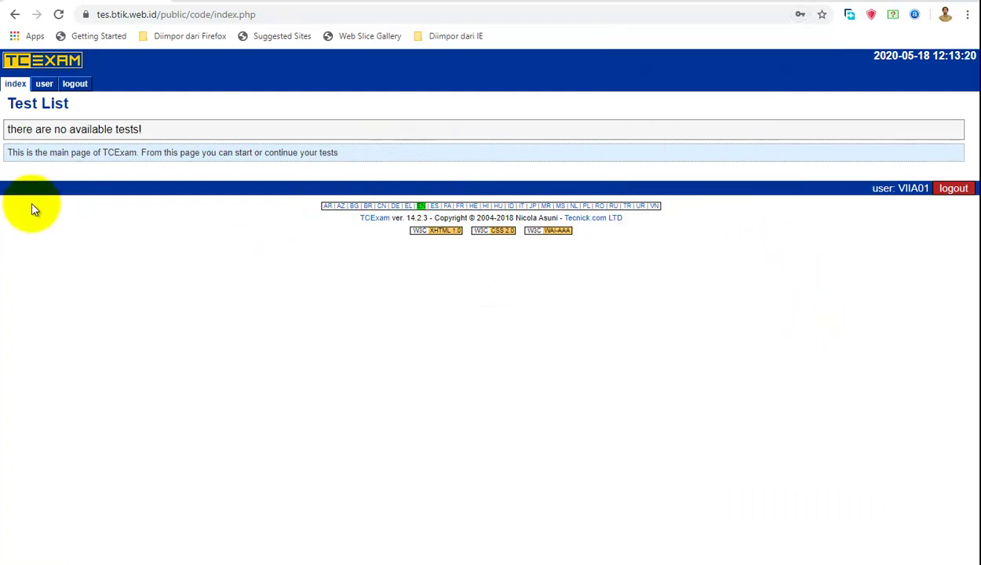
Log VIIA01 out, sign back in, and log out again
click(74, 83)
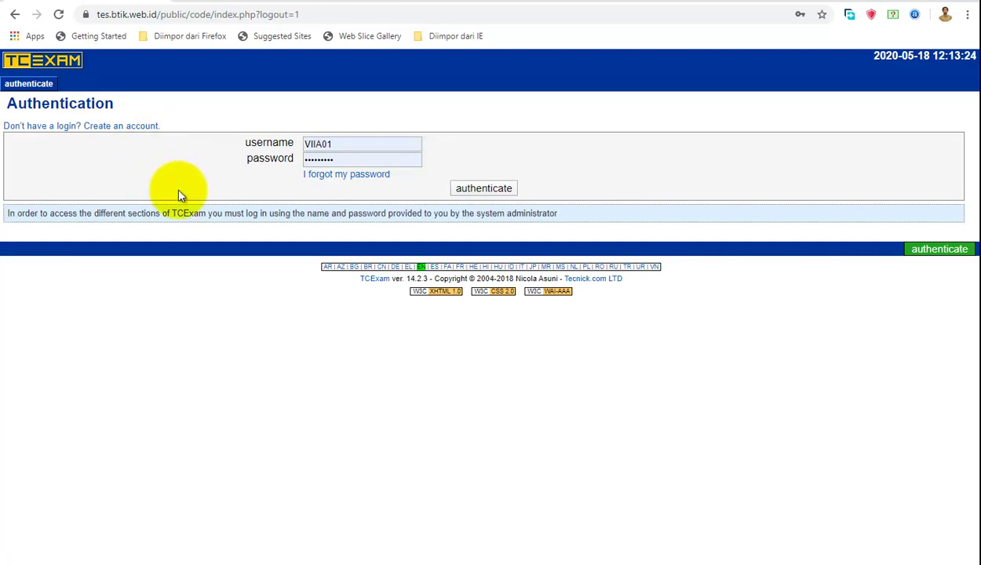
click(479, 189)
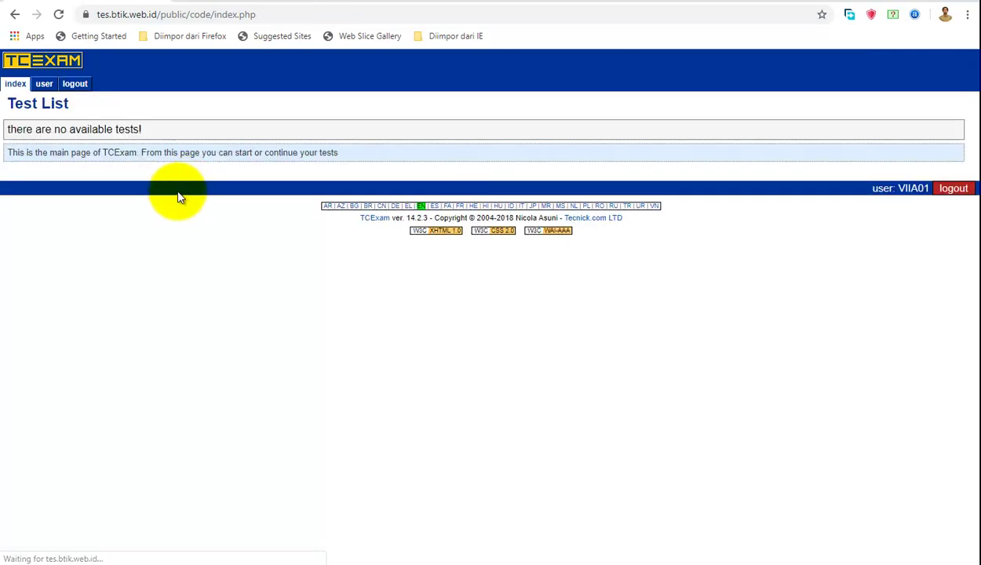
click(954, 189)
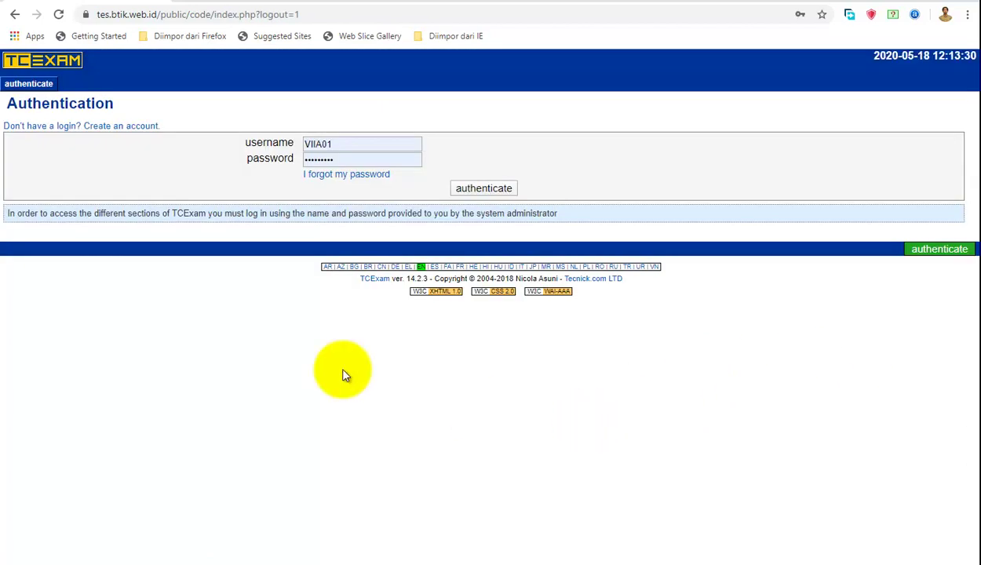
Load the site's root address, sign in again as VIIA01, and log out
drag(315, 13, 167, 75)
key(BackSpace)
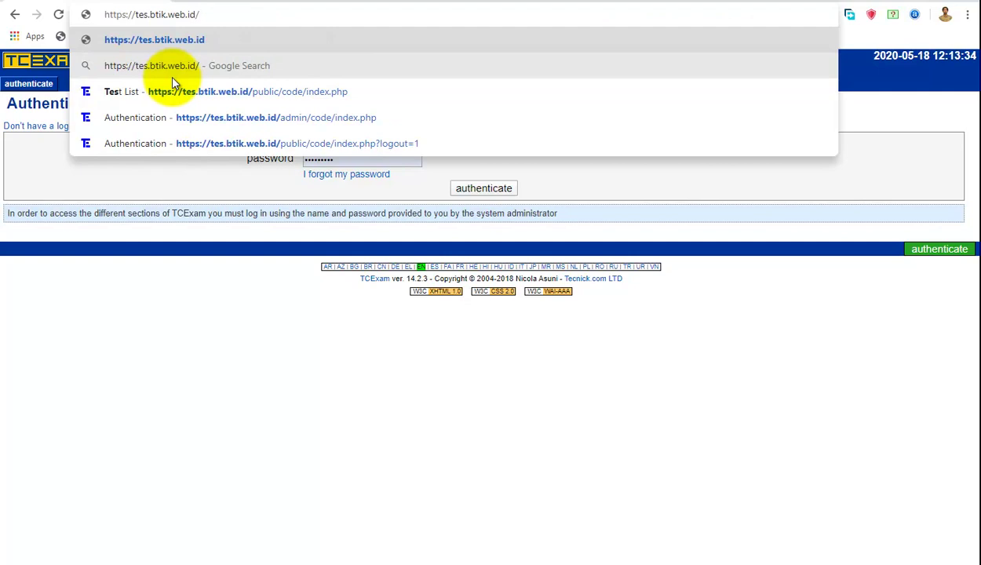
key(Return)
click(483, 187)
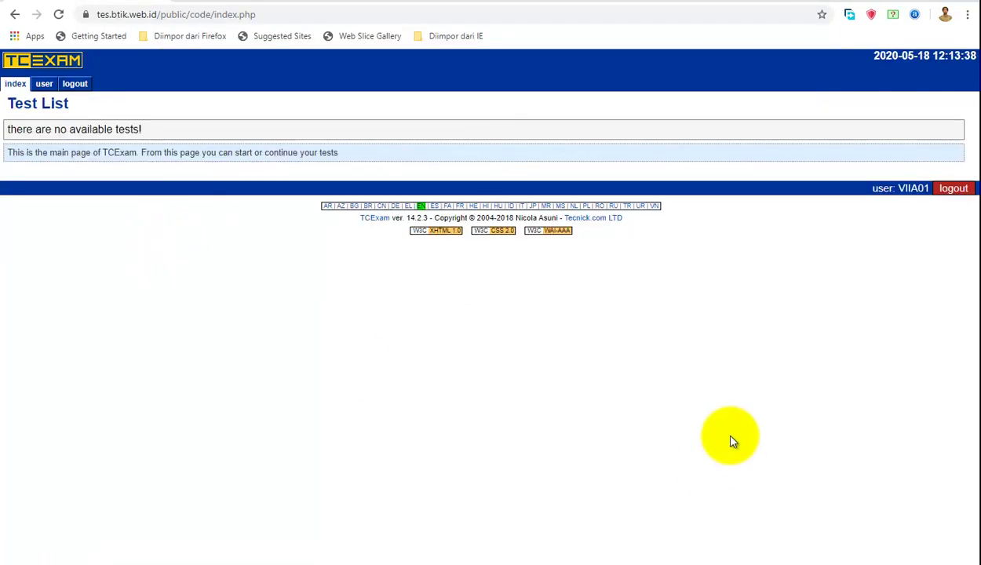
click(955, 189)
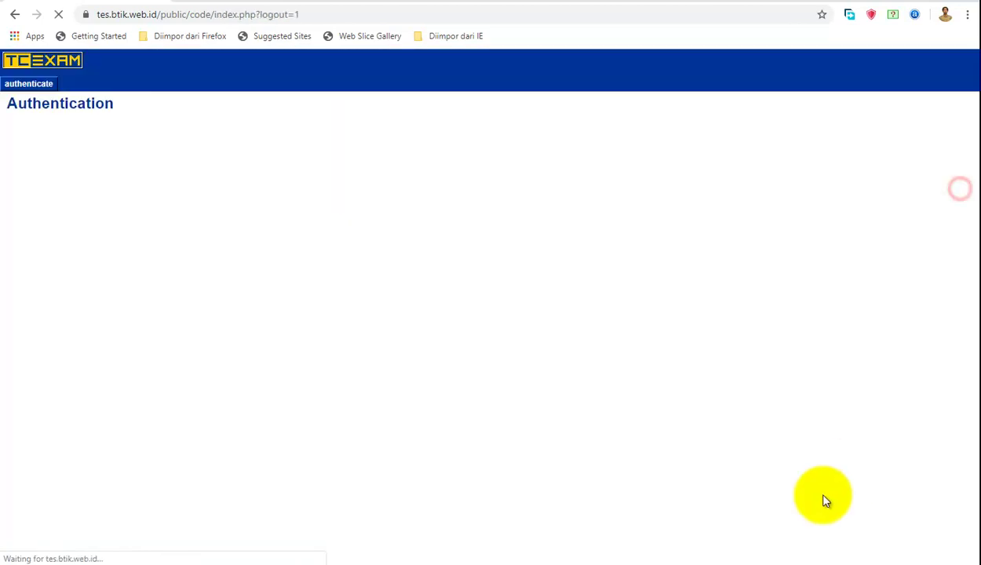